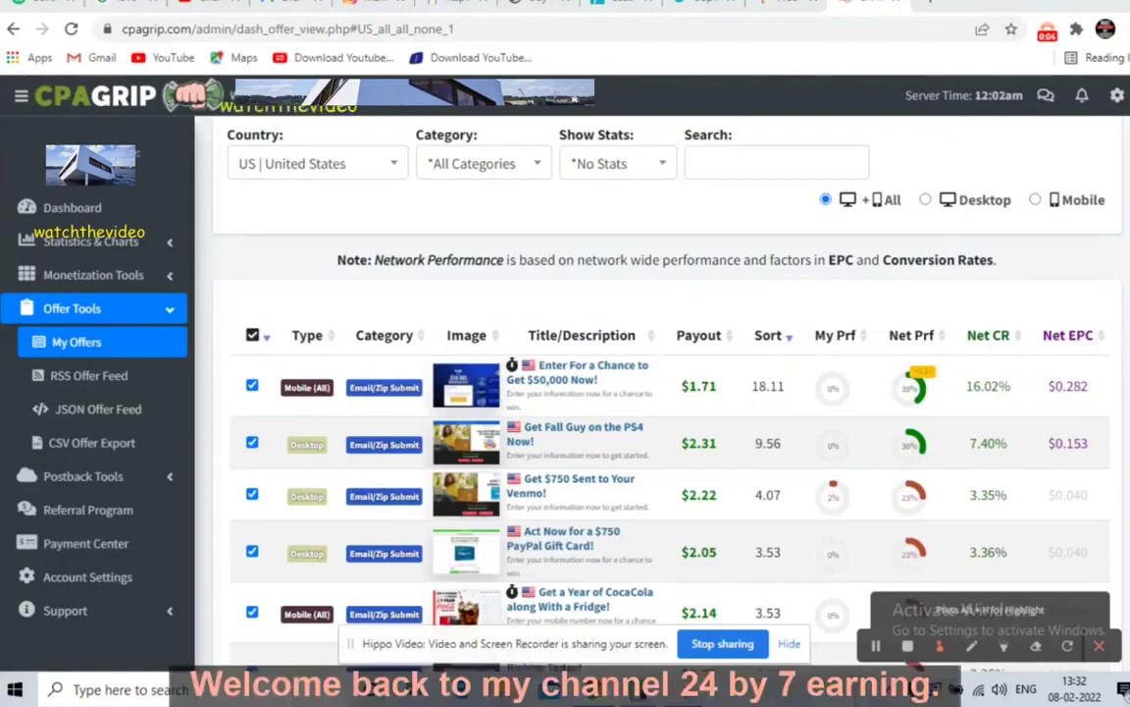
# Step: Browse the CPAGrip offer list to locate the $50,000 offer
pyautogui.scroll(-1, 667, 392)
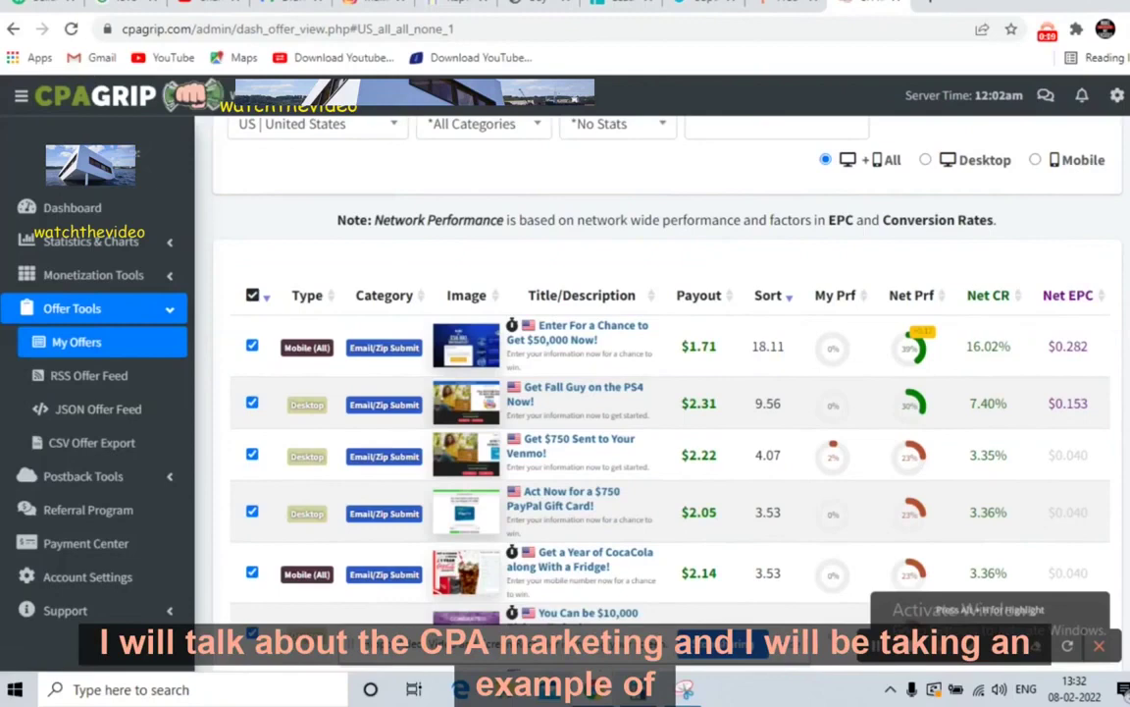
pyautogui.scroll(-1, 667, 392)
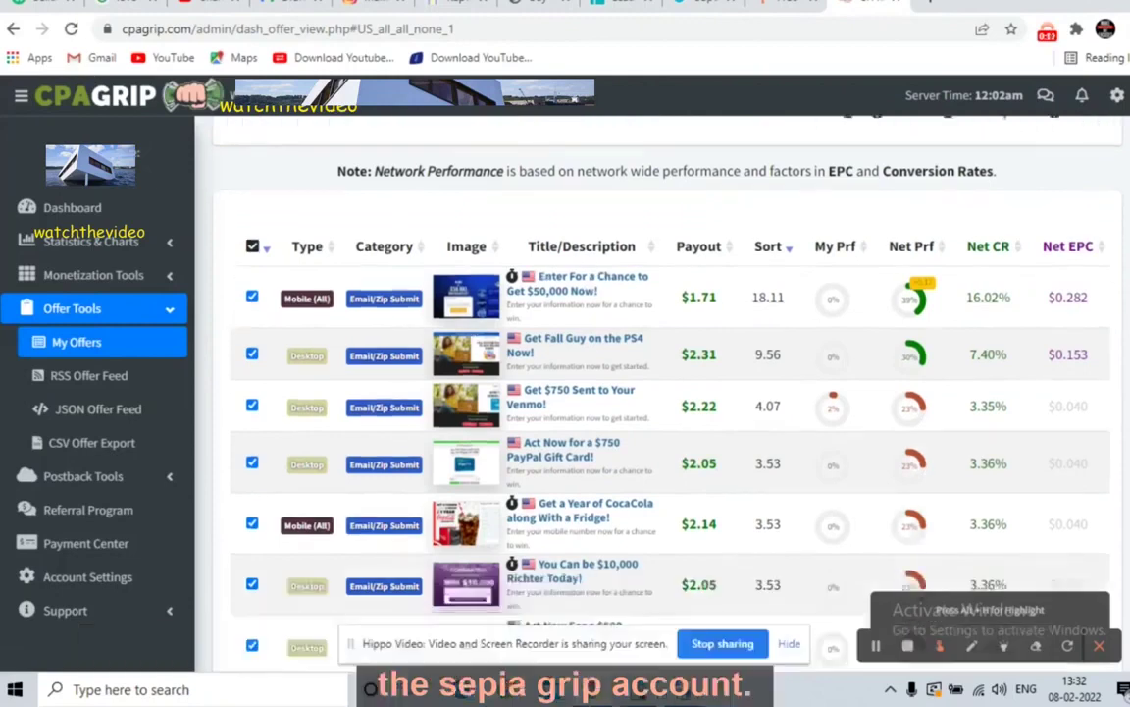
pyautogui.scroll(-1, 668, 393)
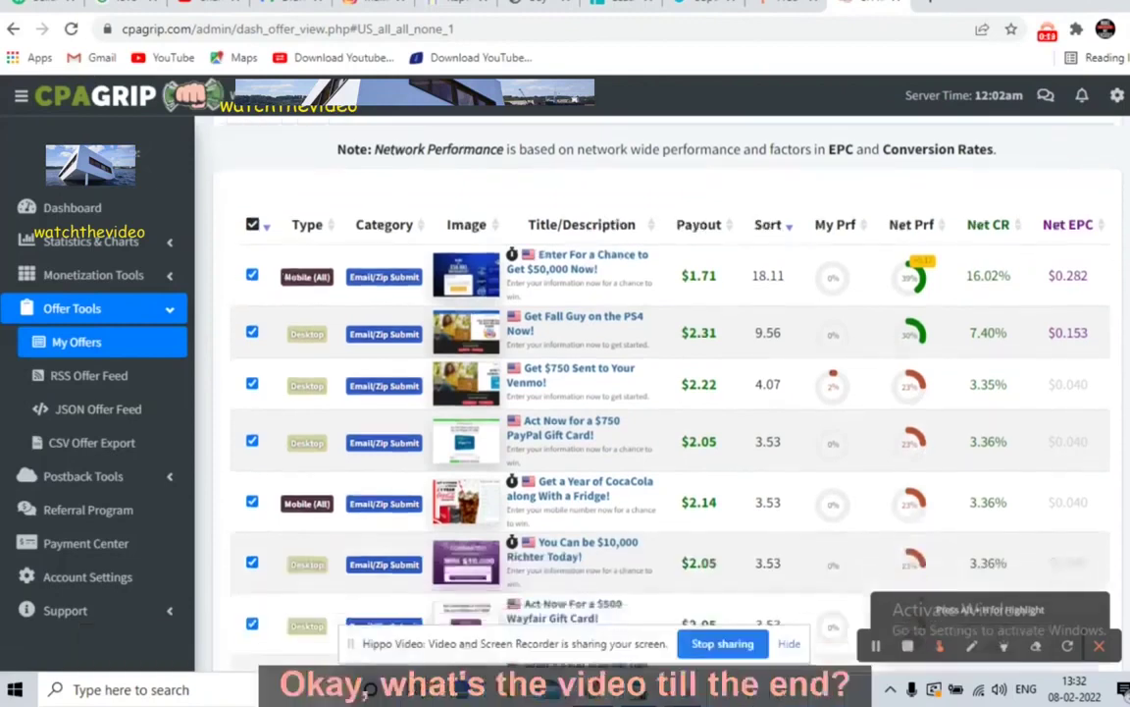
pyautogui.scroll(-1, 668, 392)
pyautogui.scroll(-1, 667, 392)
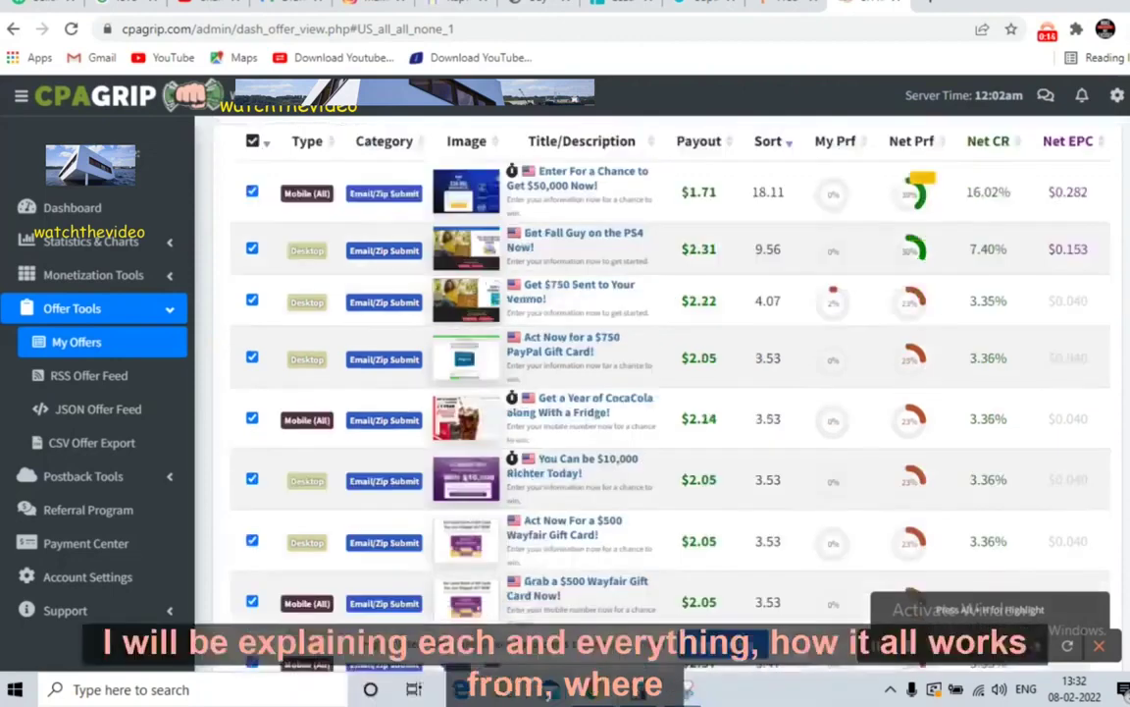
pyautogui.scroll(-3, 667, 393)
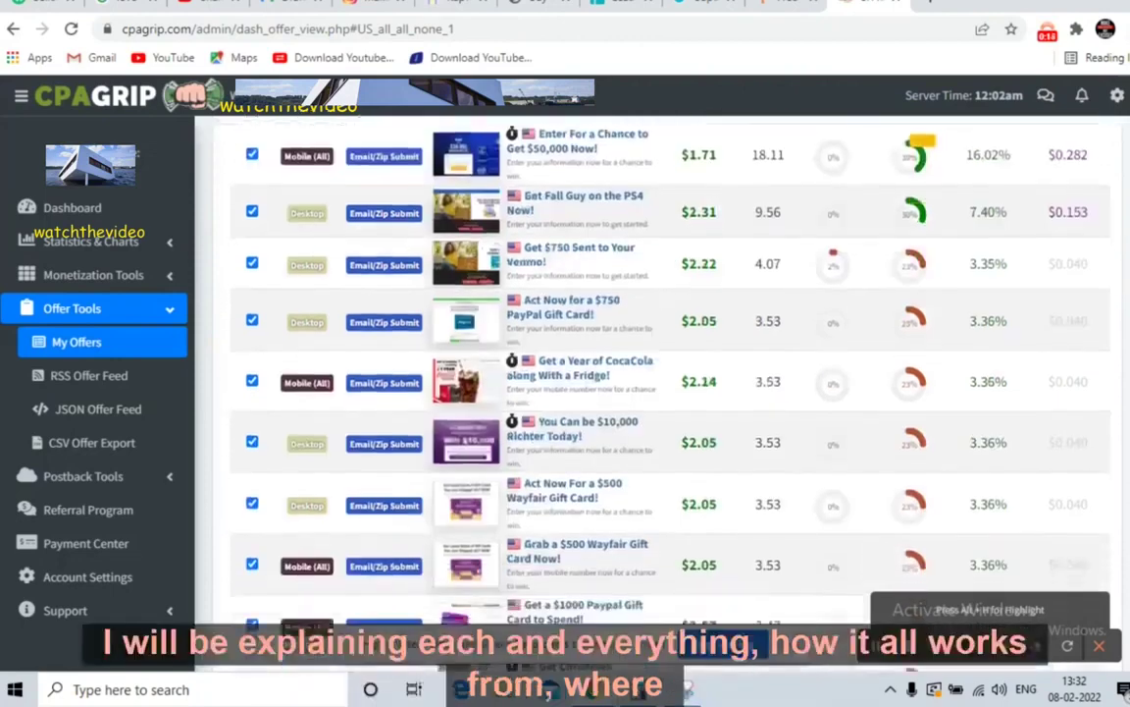
pyautogui.scroll(-2, 667, 393)
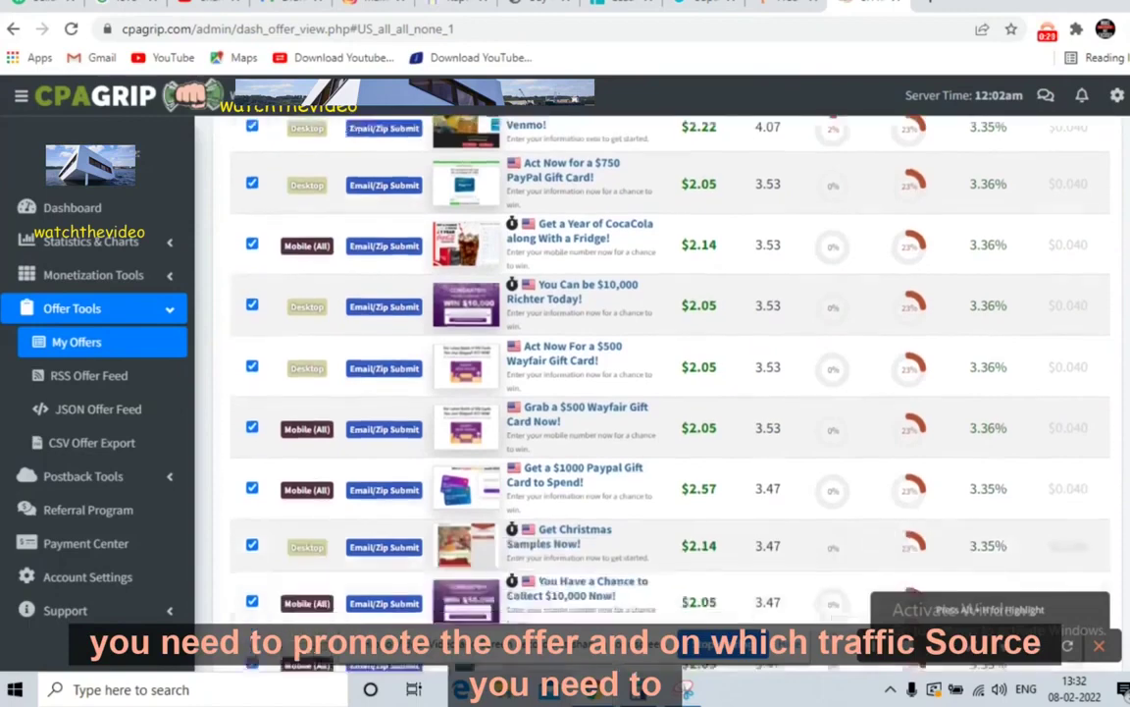
pyautogui.scroll(-1, 667, 393)
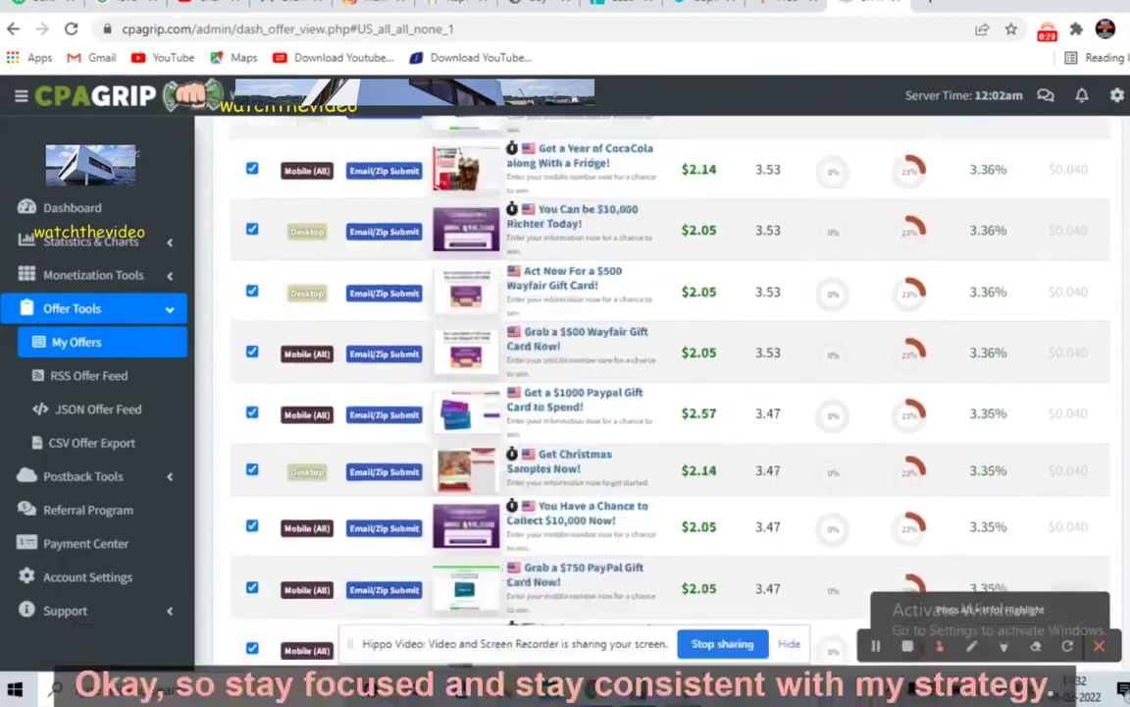
pyautogui.scroll(1, 667, 392)
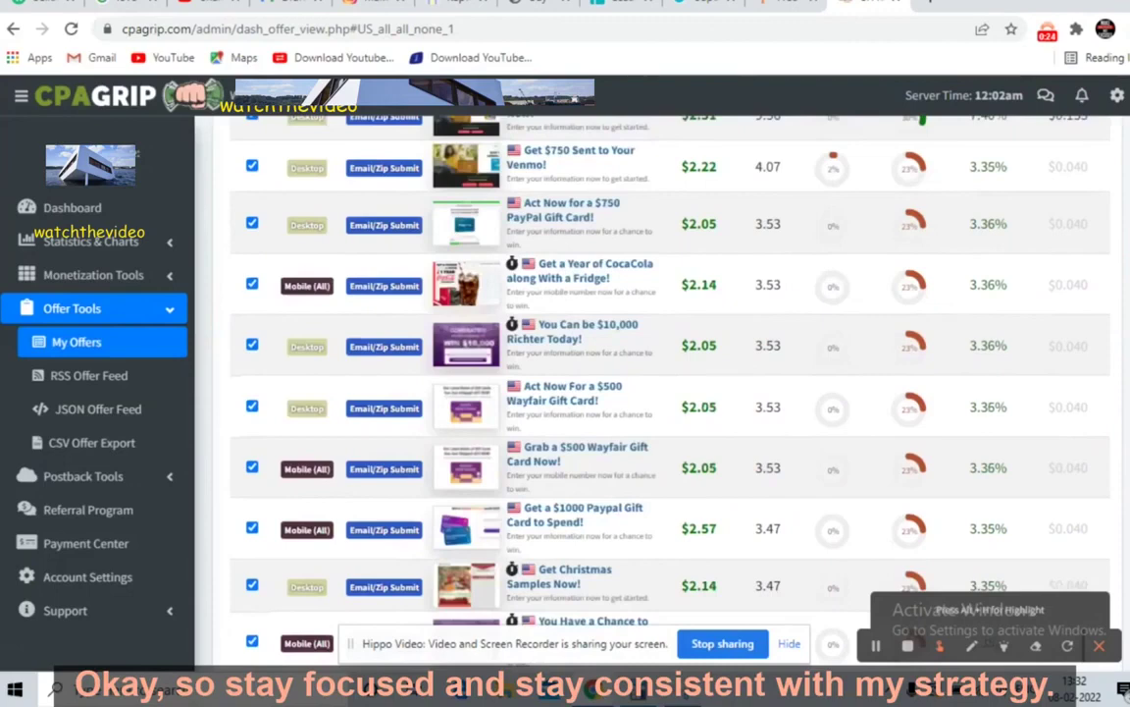
pyautogui.scroll(2, 667, 392)
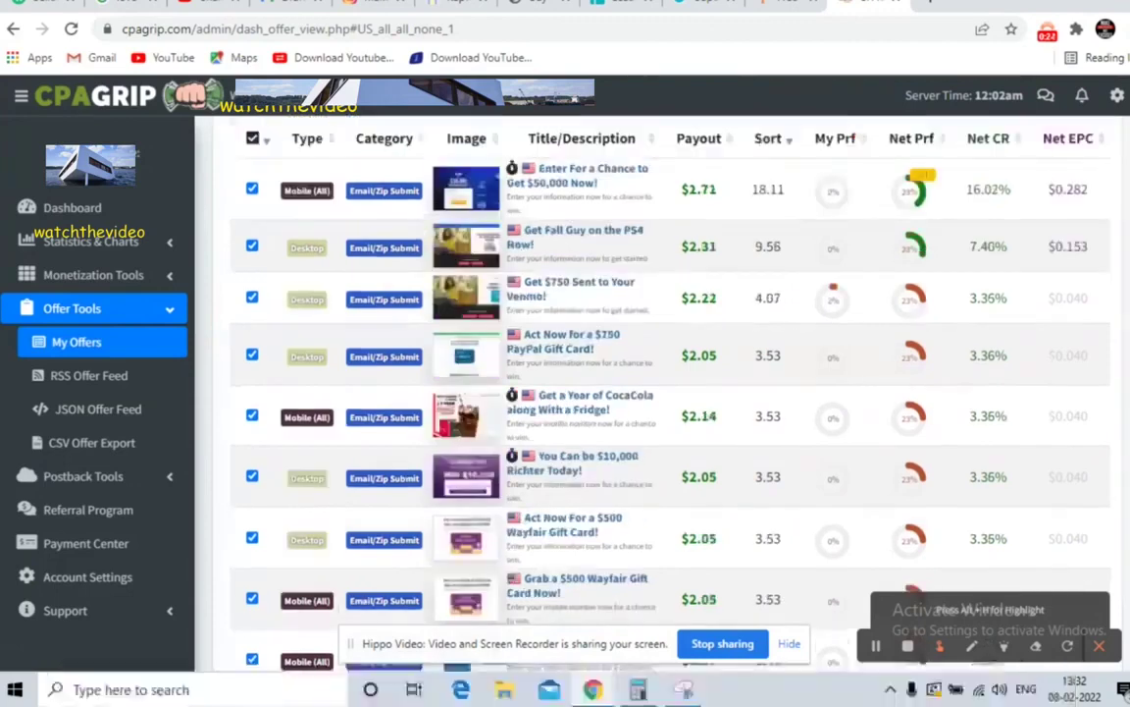
pyautogui.scroll(1, 668, 393)
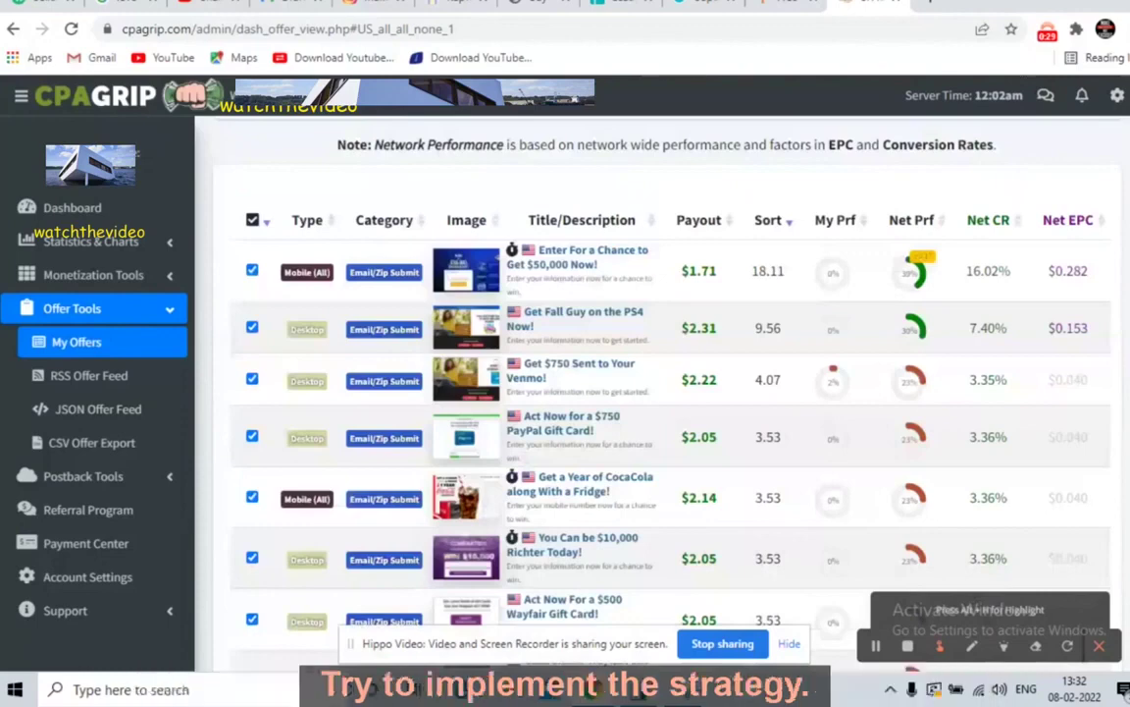
pyautogui.scroll(-1, 668, 393)
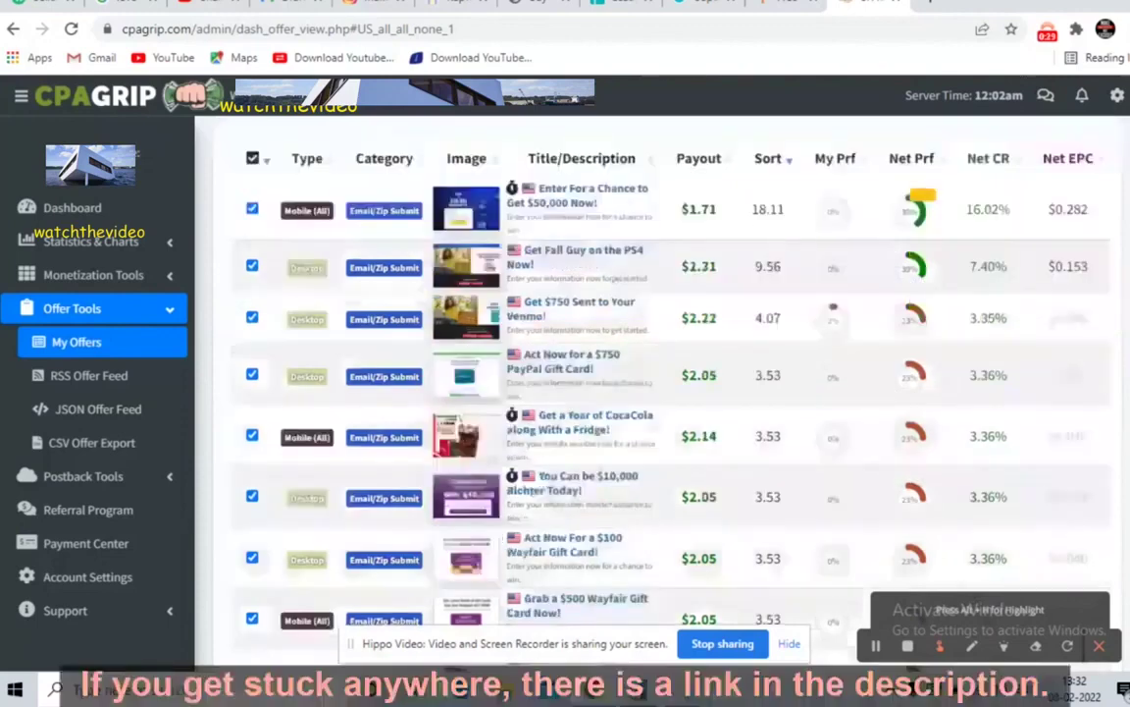
pyautogui.scroll(-1, 667, 393)
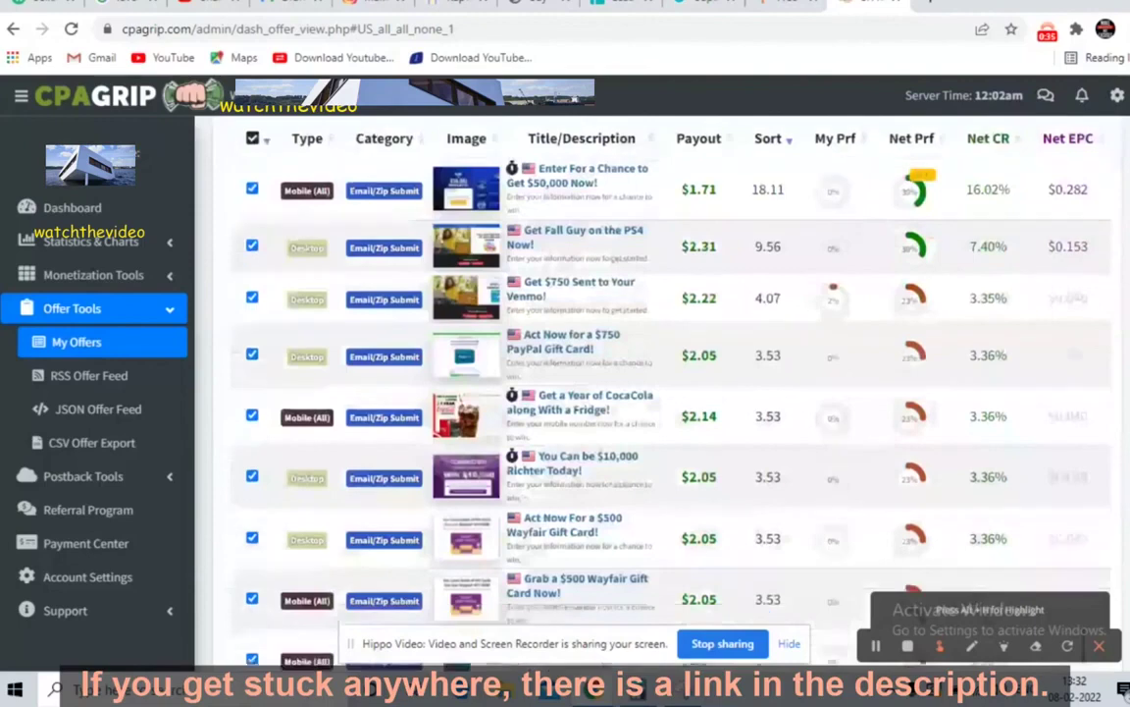
pyautogui.scroll(-1, 668, 392)
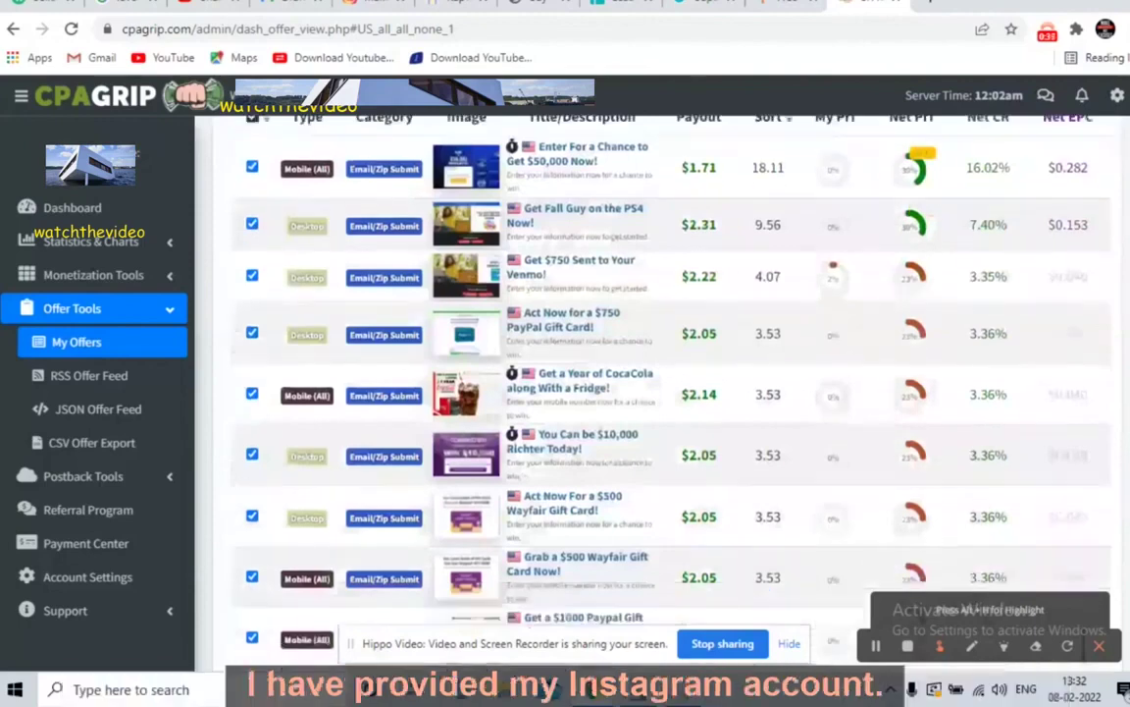
pyautogui.scroll(-1, 668, 393)
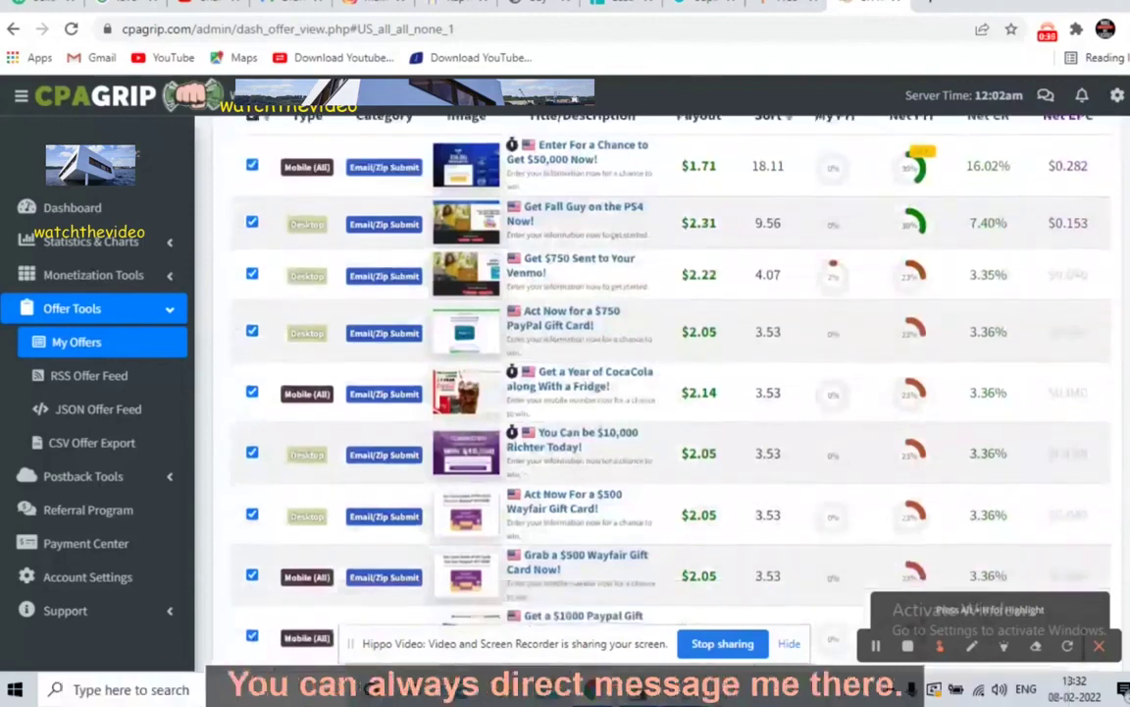
pyautogui.scroll(-1, 667, 393)
pyautogui.scroll(-1, 667, 392)
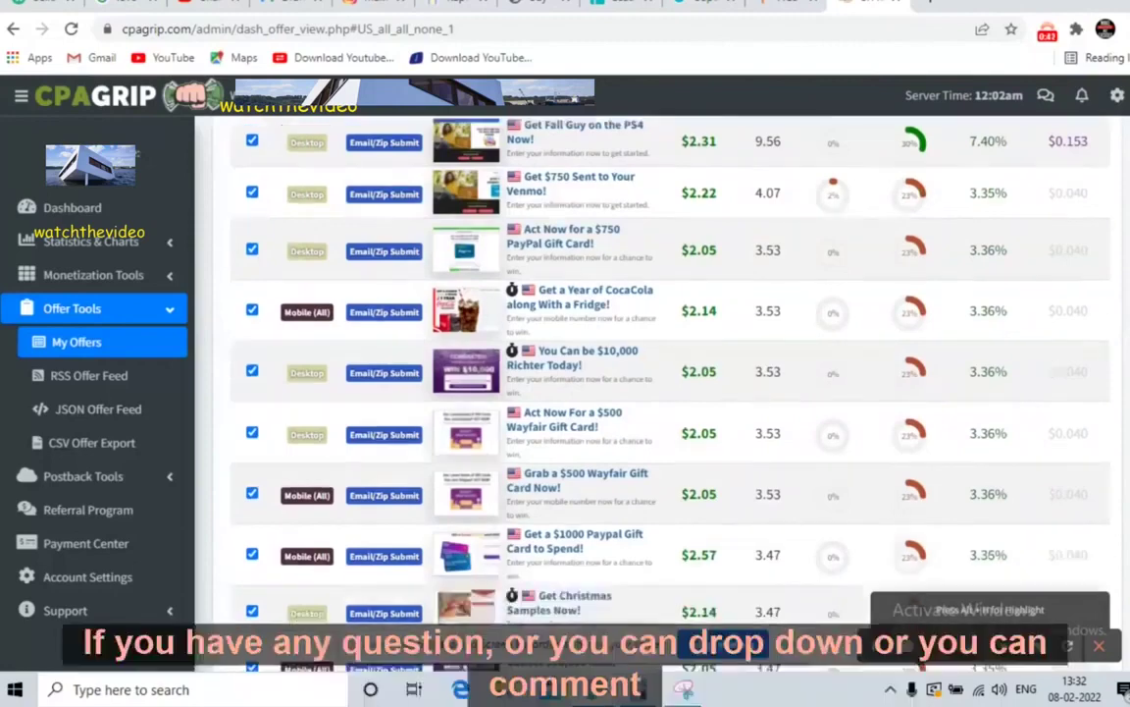
pyautogui.scroll(3, 604, 392)
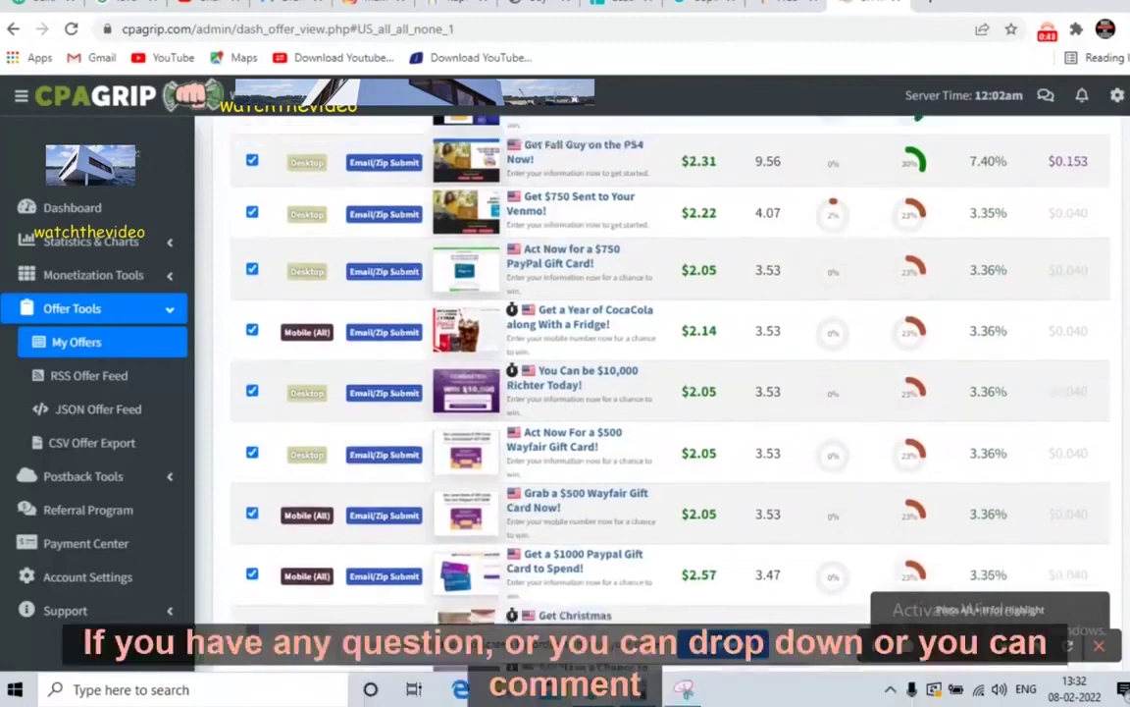
pyautogui.scroll(2, 604, 393)
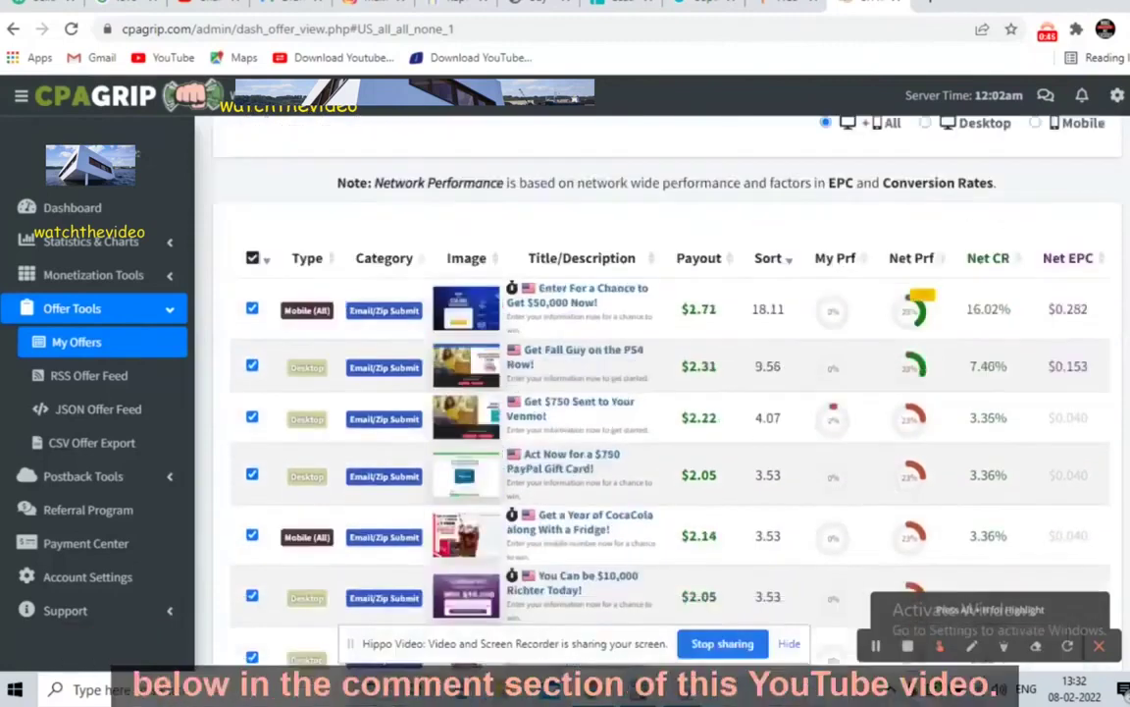
pyautogui.scroll(-1, 604, 392)
pyautogui.scroll(-1, 603, 392)
pyautogui.scroll(3, 603, 393)
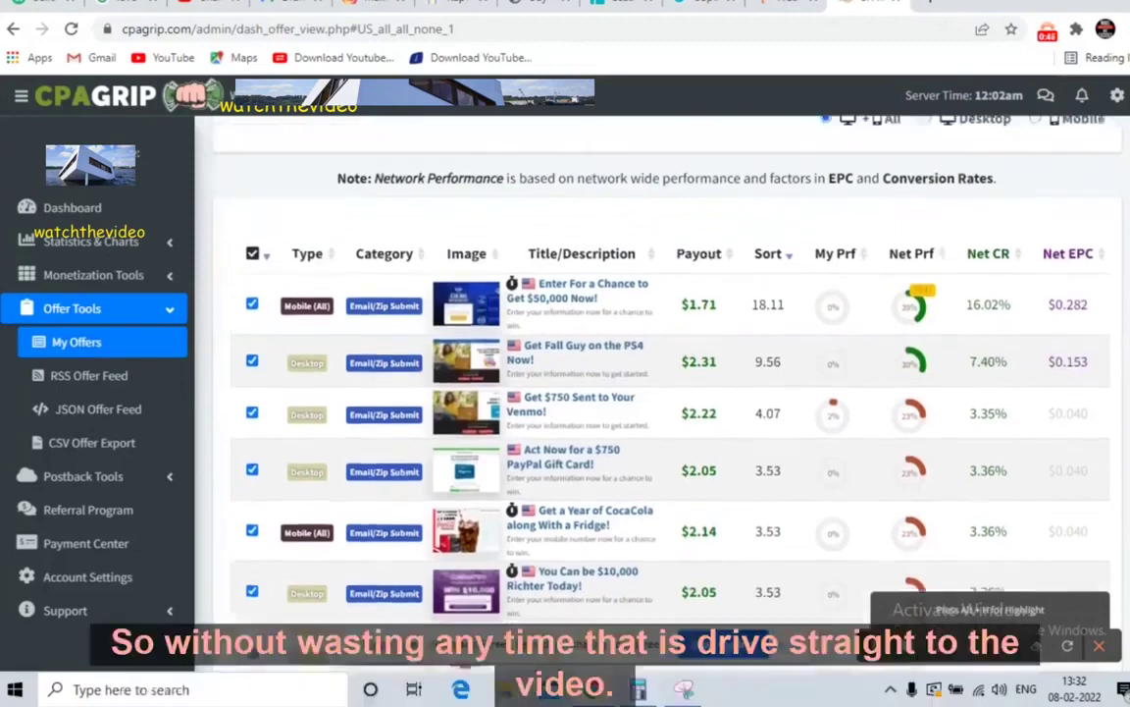
pyautogui.scroll(-2, 667, 442)
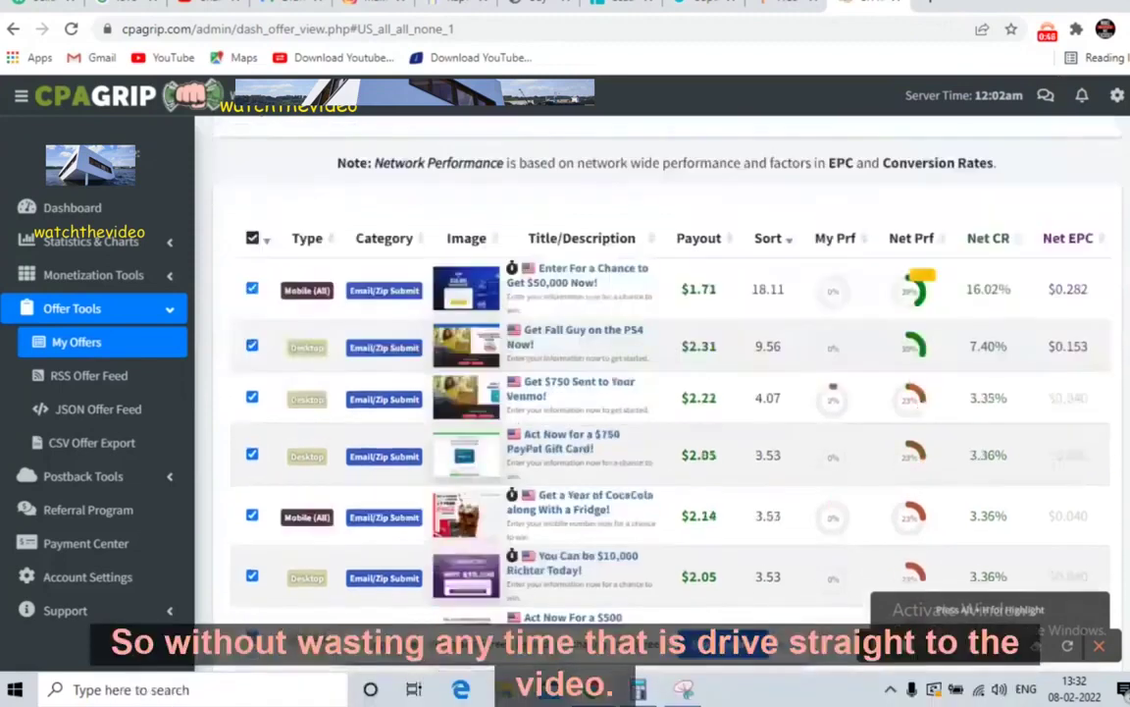
pyautogui.scroll(1, 235, 350)
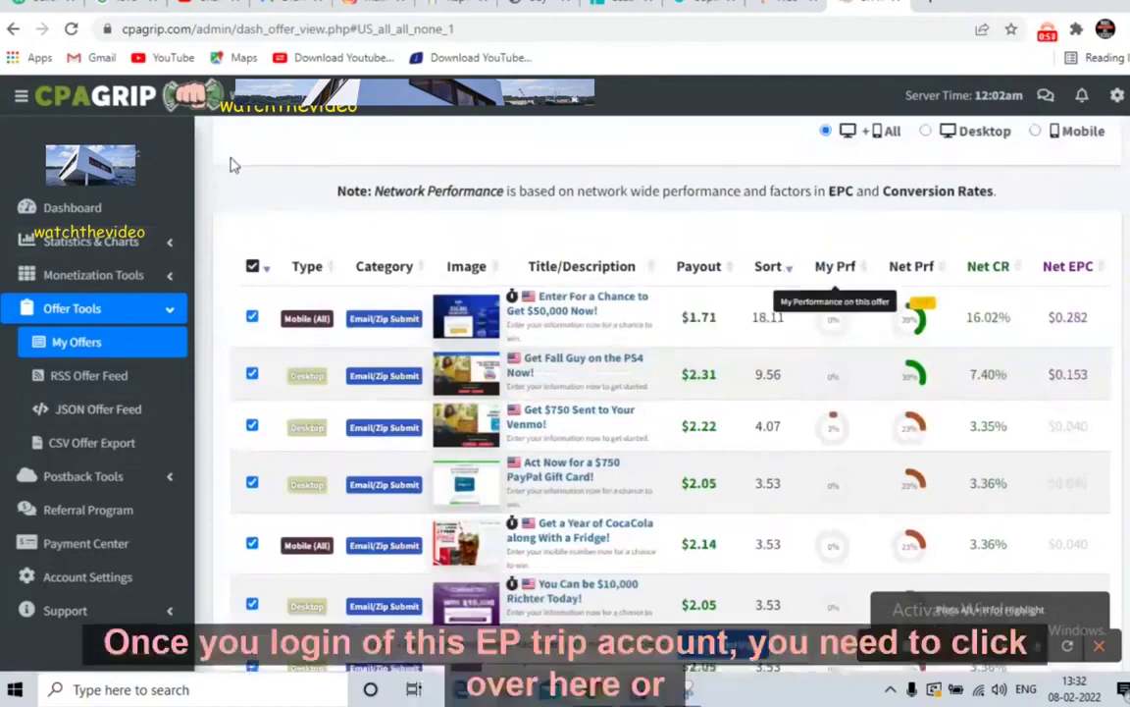
pyautogui.click(102, 343)
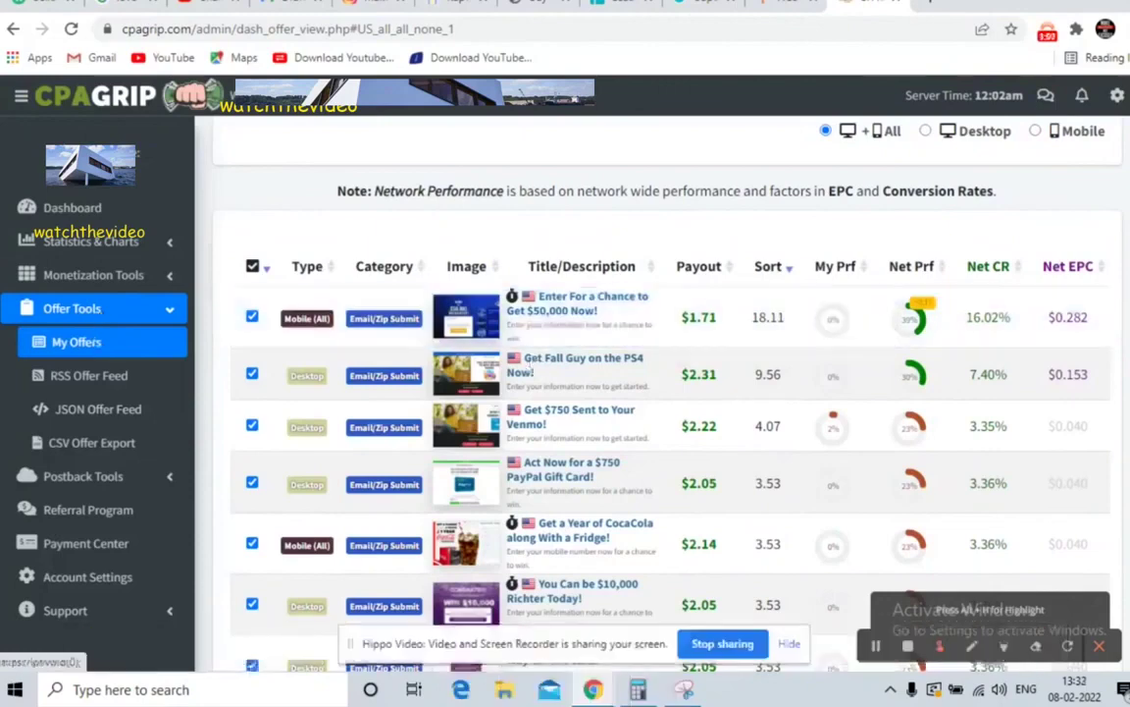
pyautogui.scroll(-1, 531, 371)
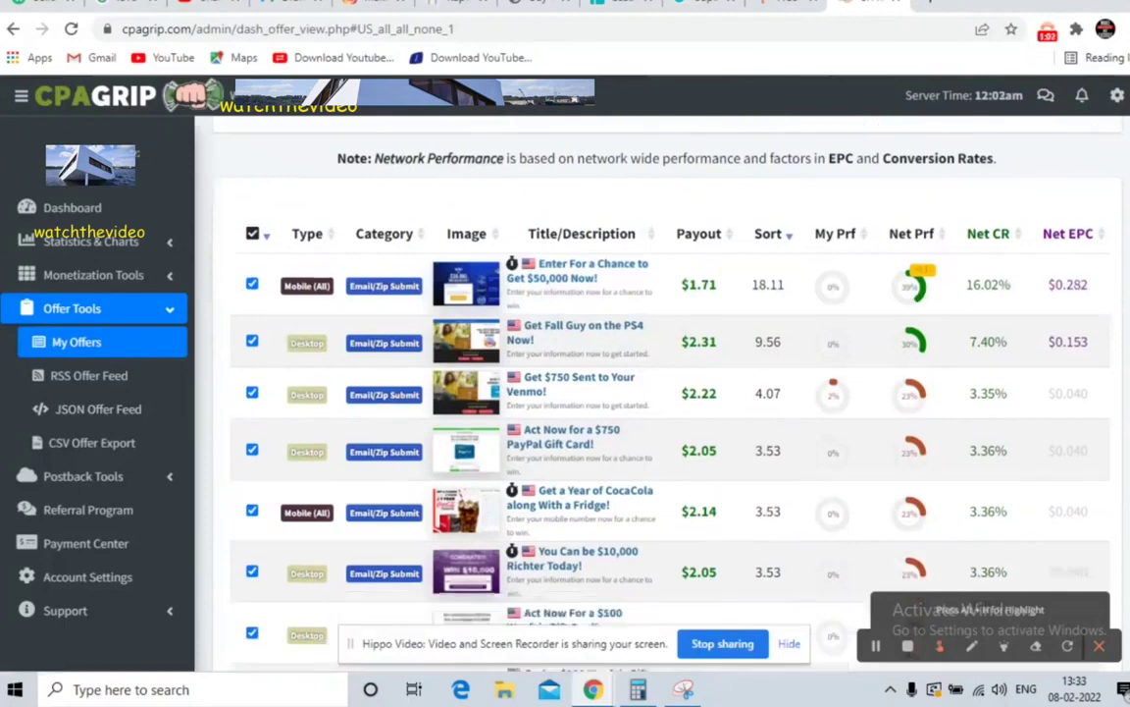
pyautogui.scroll(1, 667, 392)
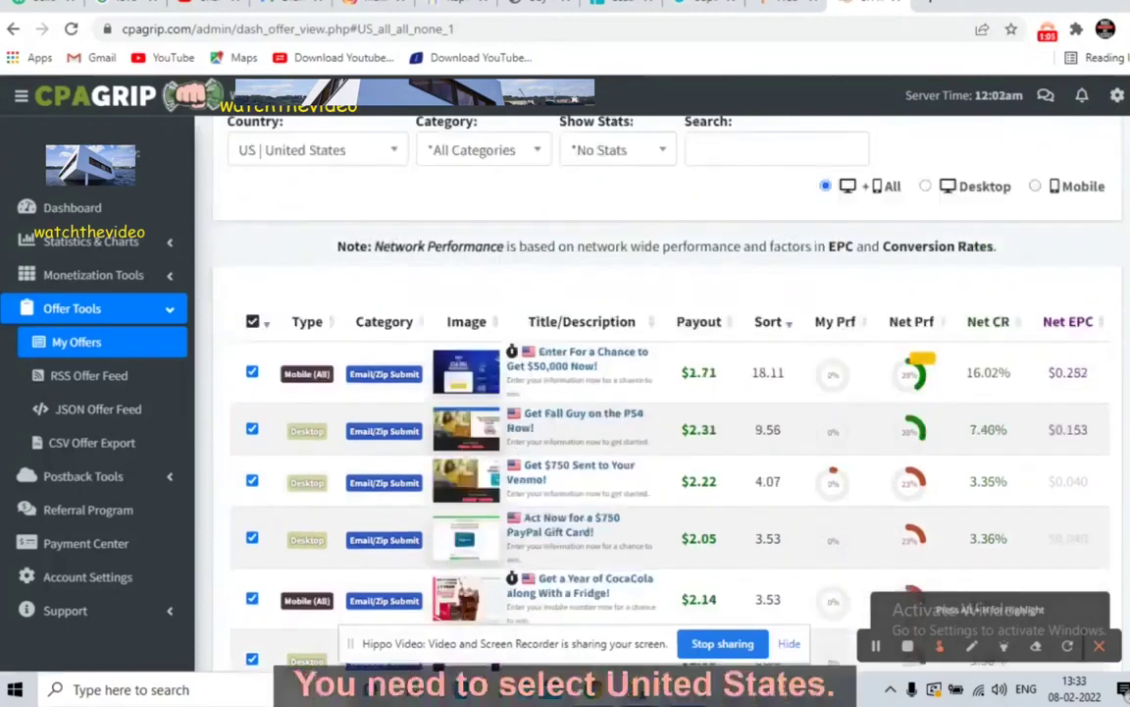
pyautogui.scroll(1, 335, 169)
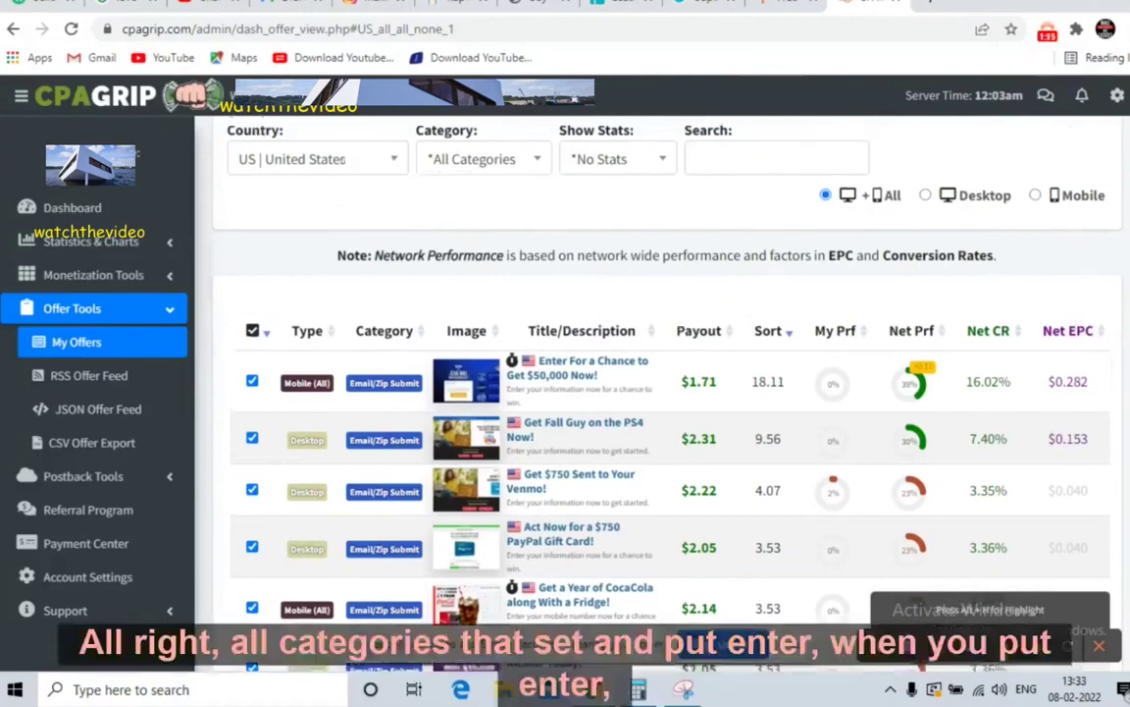
pyautogui.scroll(-3, 668, 393)
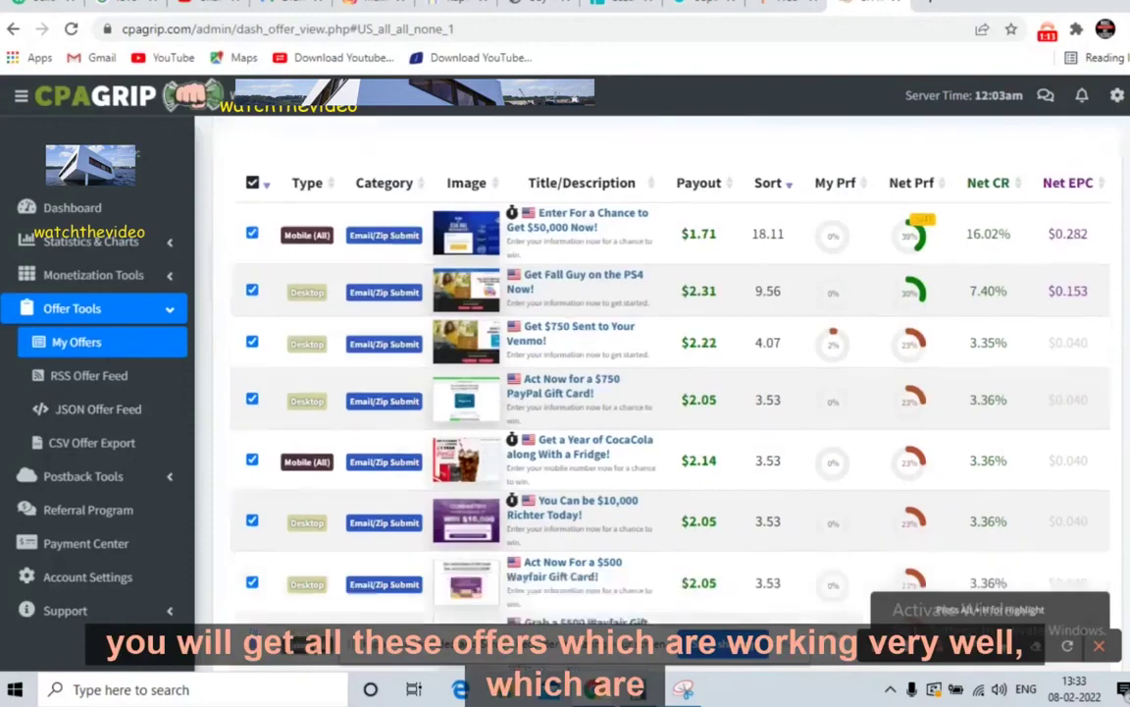
pyautogui.scroll(-1, 604, 355)
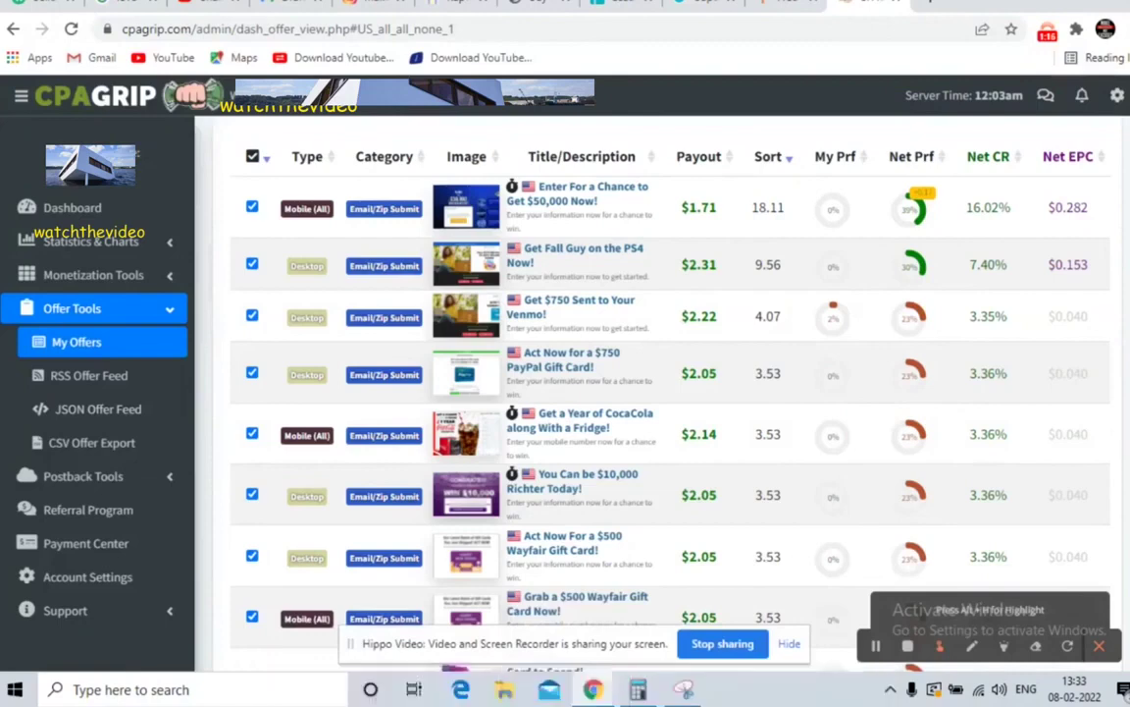
pyautogui.scroll(-1, 604, 363)
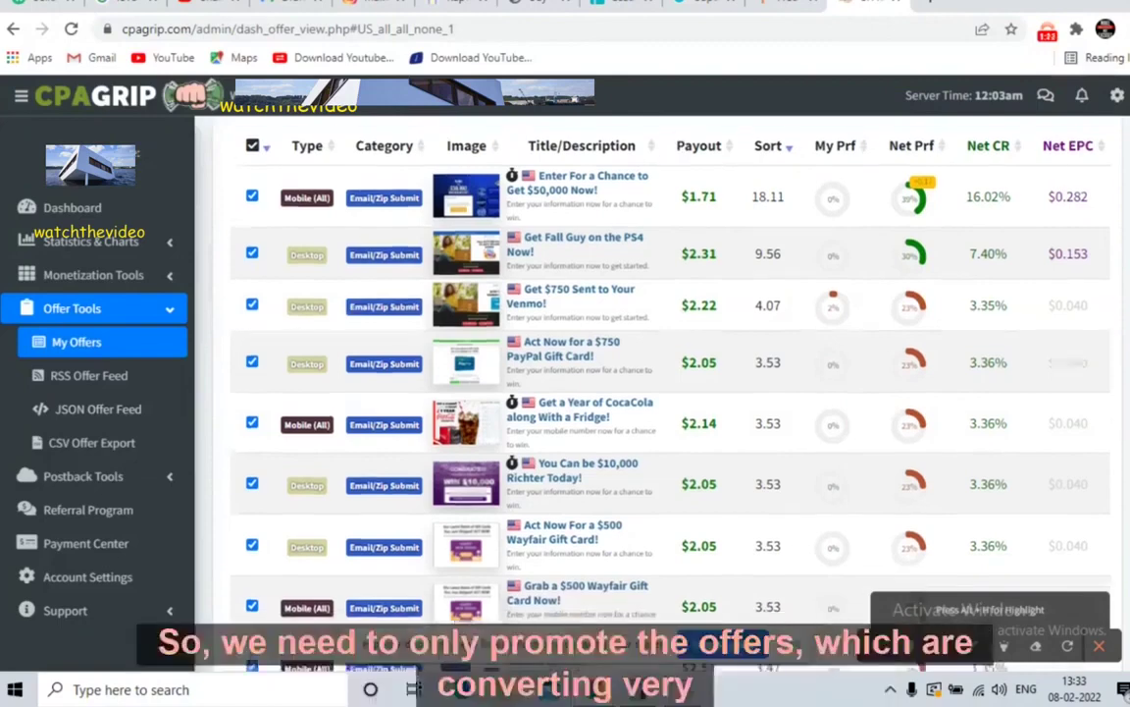
pyautogui.click(813, 314)
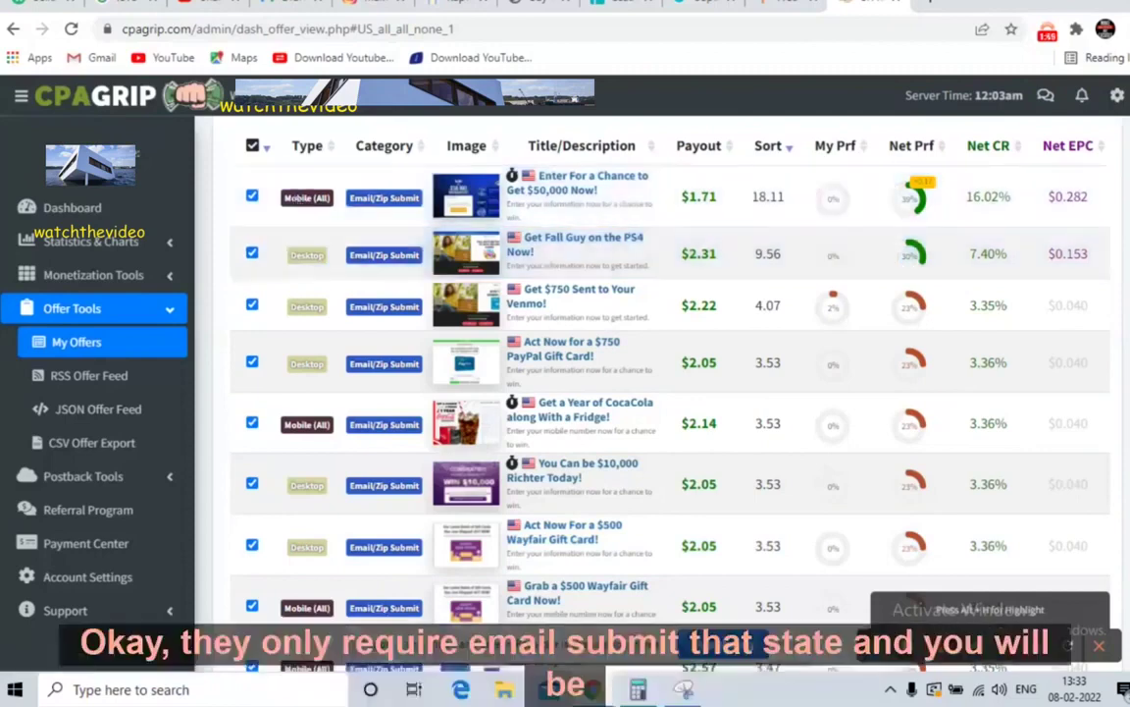
pyautogui.scroll(-1, 295, 199)
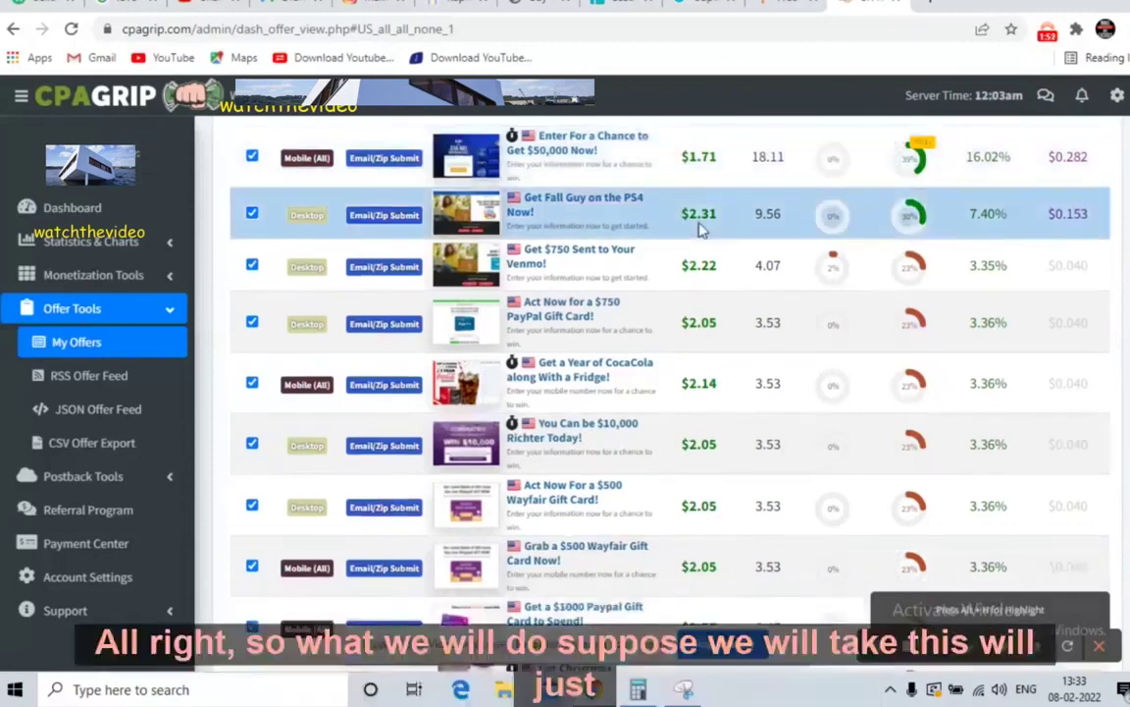
pyautogui.scroll(1, 602, 285)
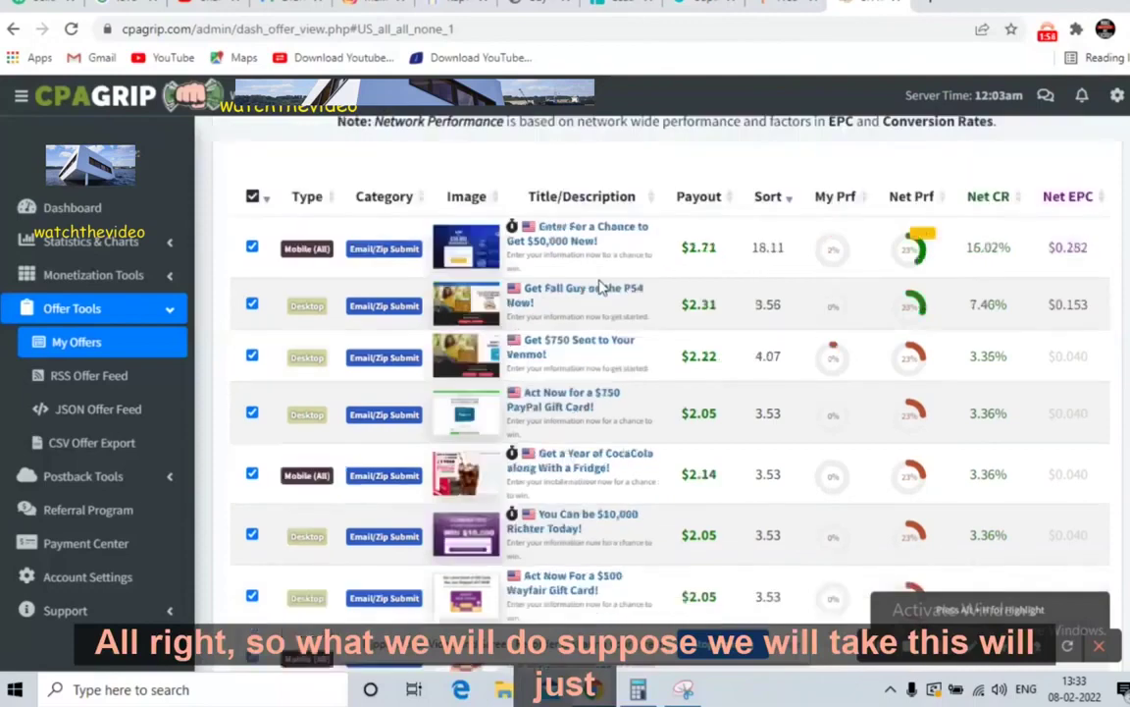
# Step: Copy the 'Enter For a Chance to Get $50,000 Now!' tracking link, then go to Tonic
pyautogui.click(551, 232)
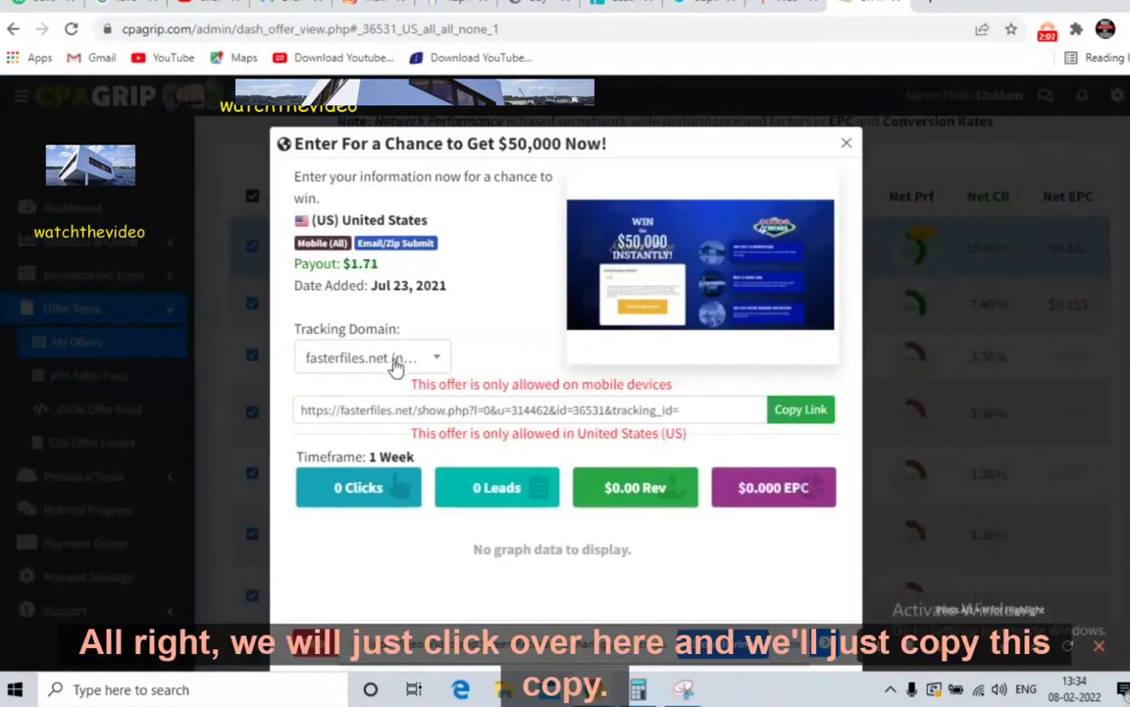
pyautogui.click(800, 417)
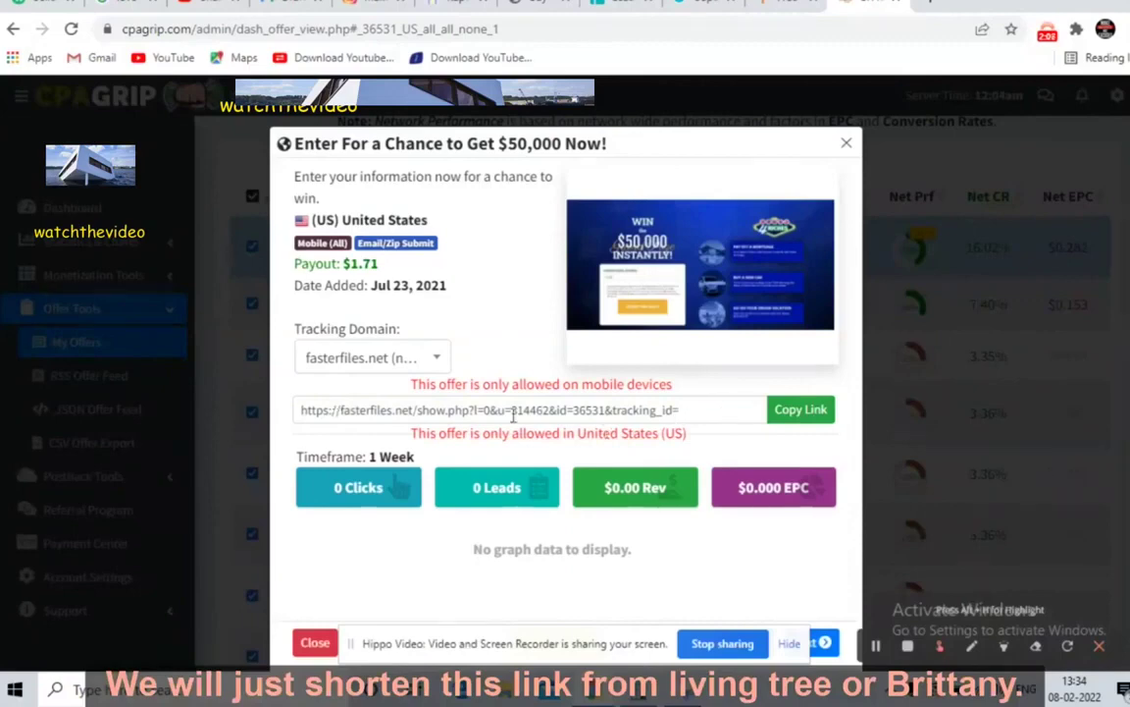
pyautogui.moveTo(679, 410); pyautogui.dragTo(285, 429)
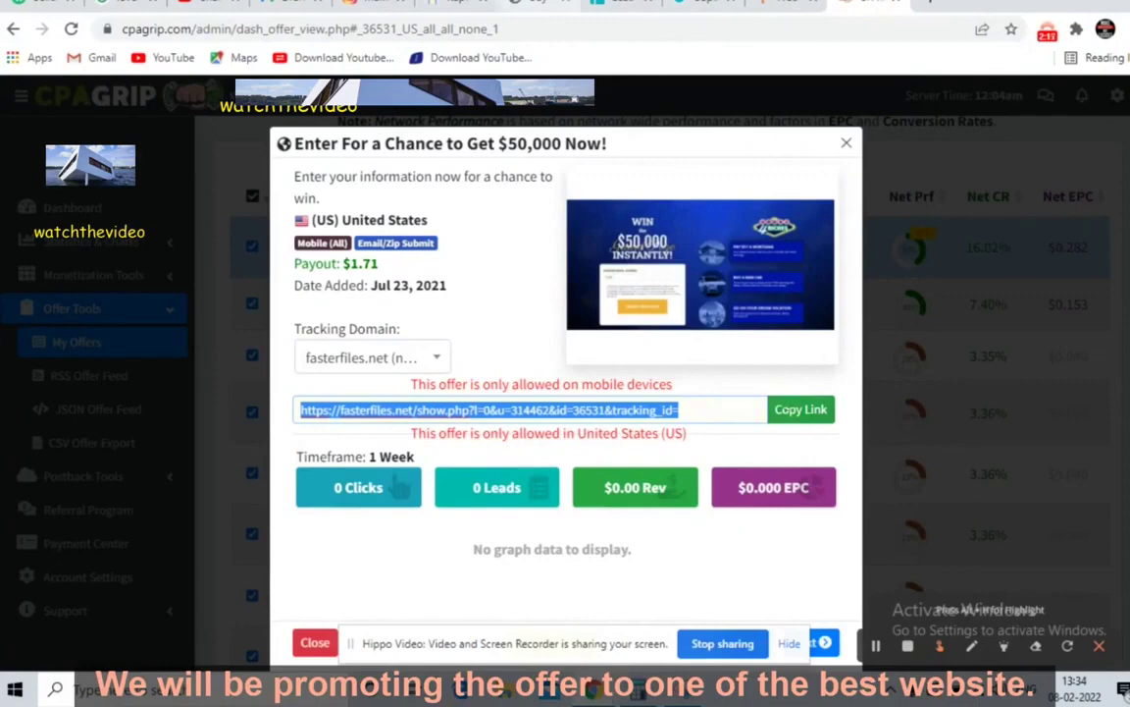
pyautogui.click(540, 4)
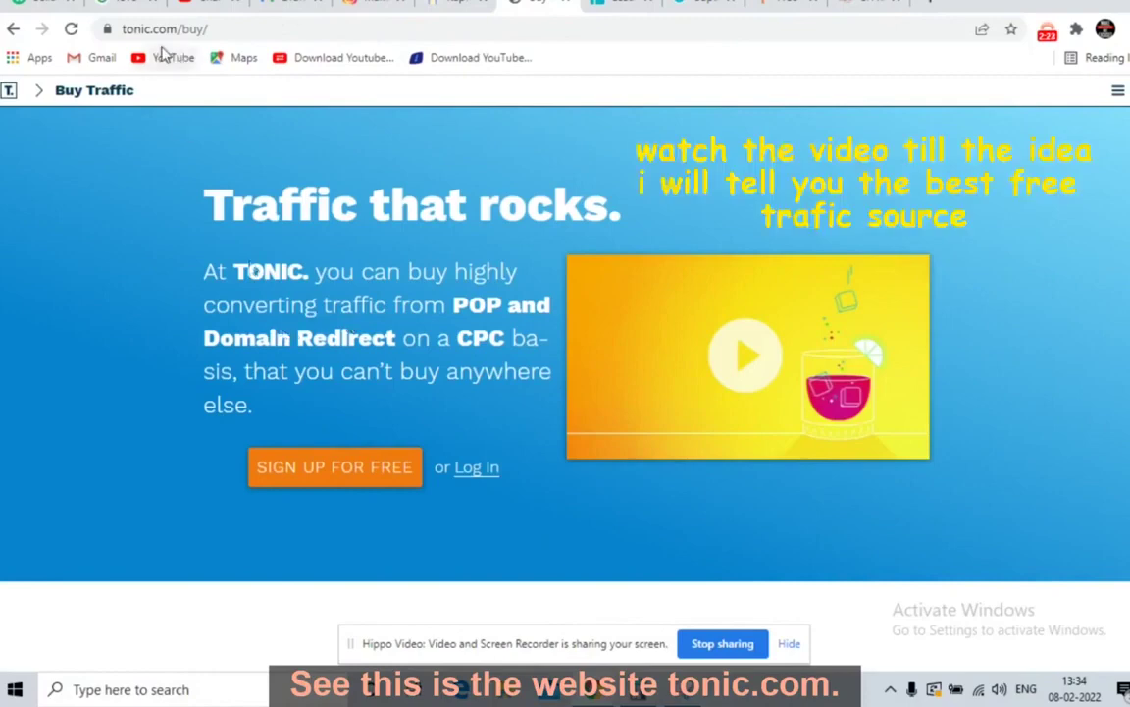
# Step: Read down Tonic's Buy Traffic page from the ad types to the $100 minimum funding terms
pyautogui.scroll(-1, 876, 310)
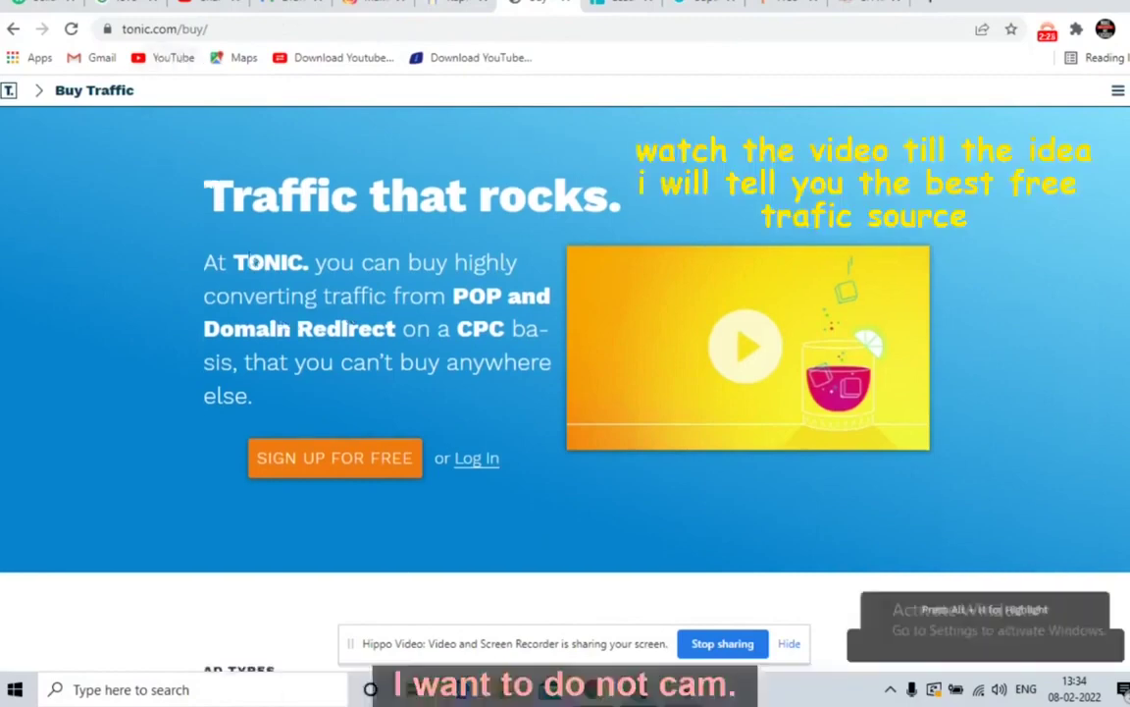
pyautogui.scroll(-2, 876, 310)
pyautogui.scroll(-1, 876, 310)
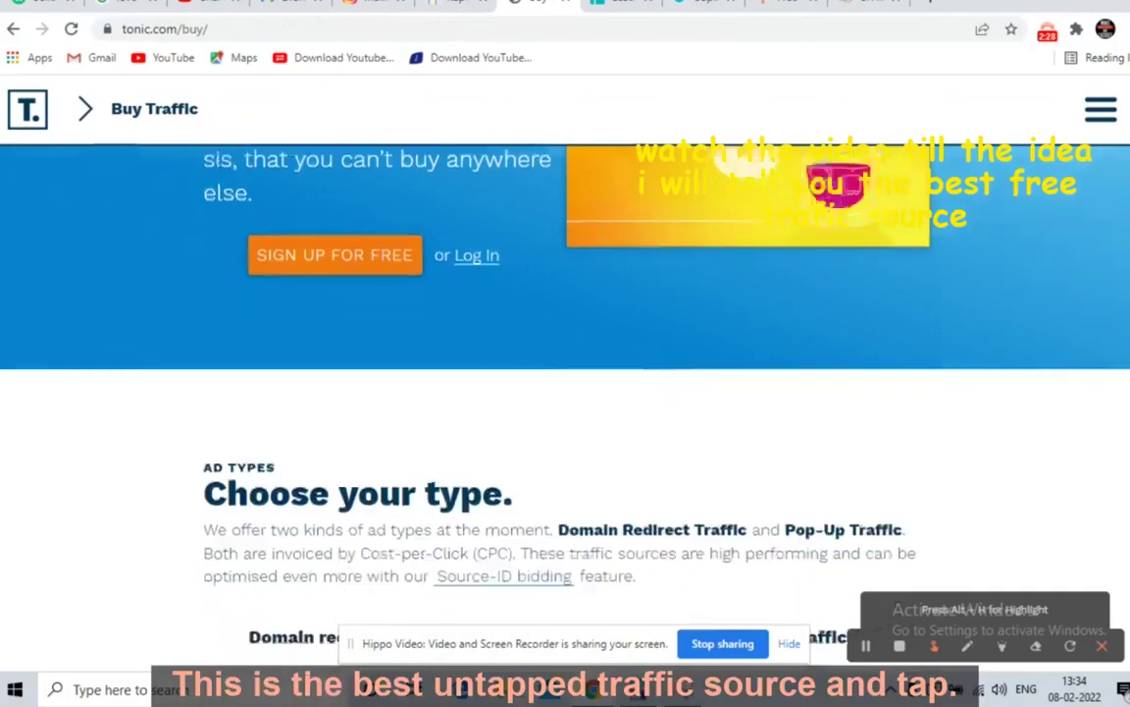
pyautogui.scroll(-1, 565, 373)
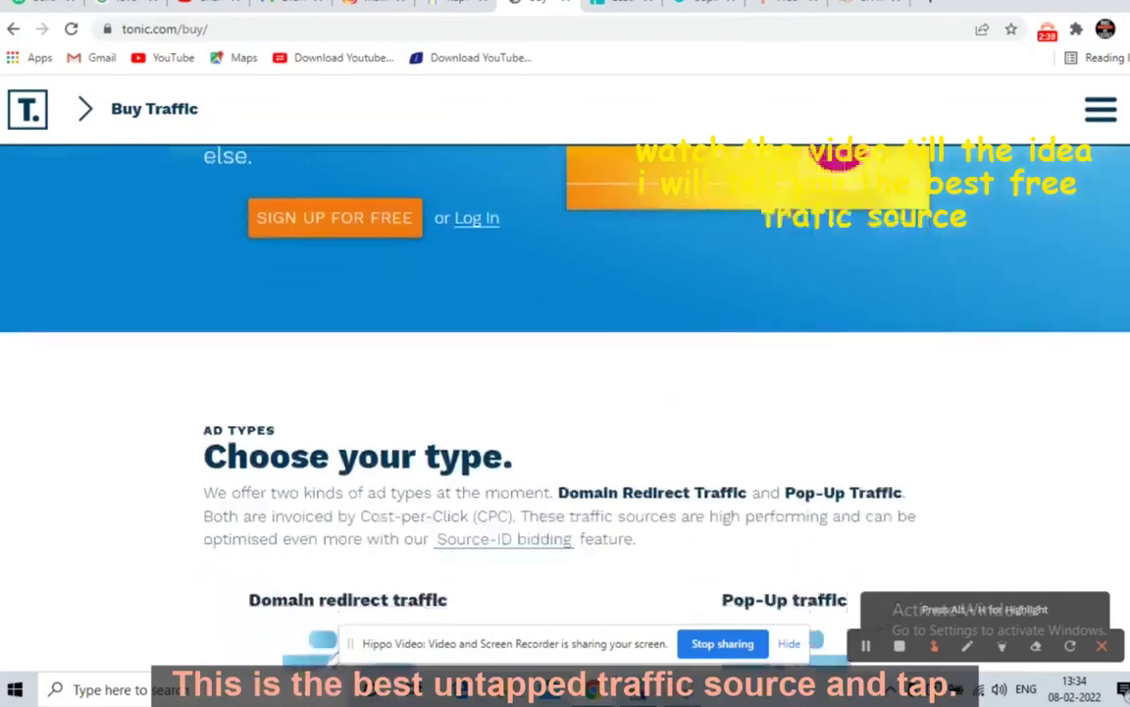
pyautogui.scroll(-1, 565, 373)
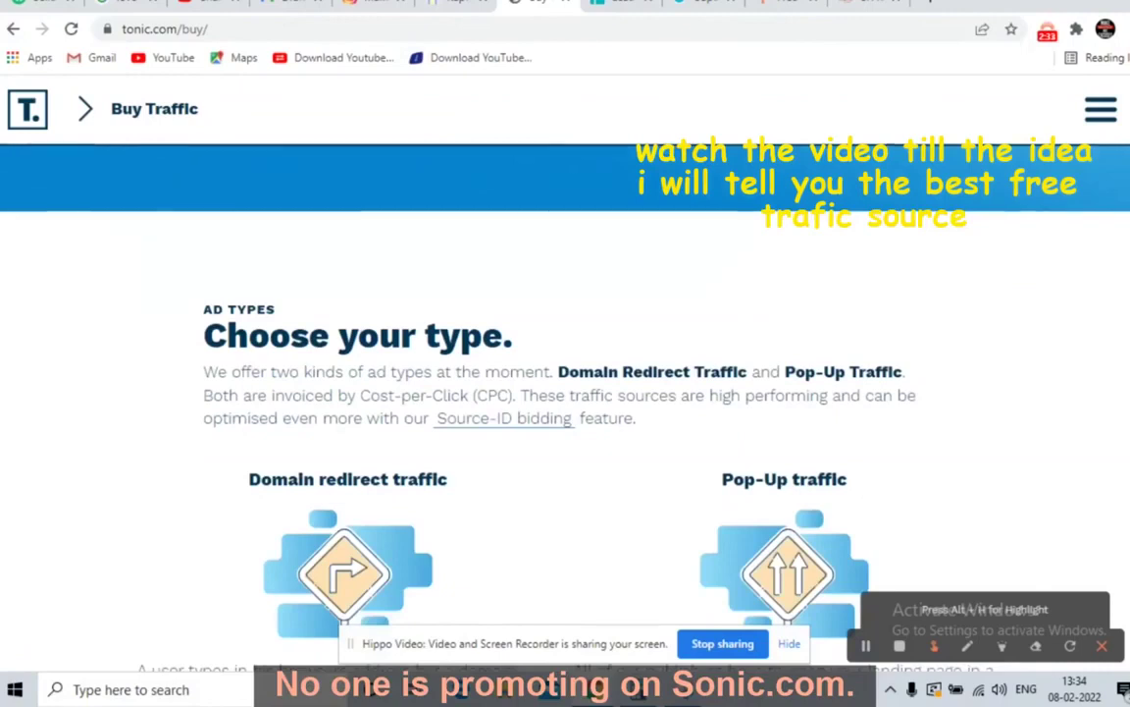
pyautogui.scroll(-1, 565, 373)
pyautogui.scroll(-1, 565, 373)
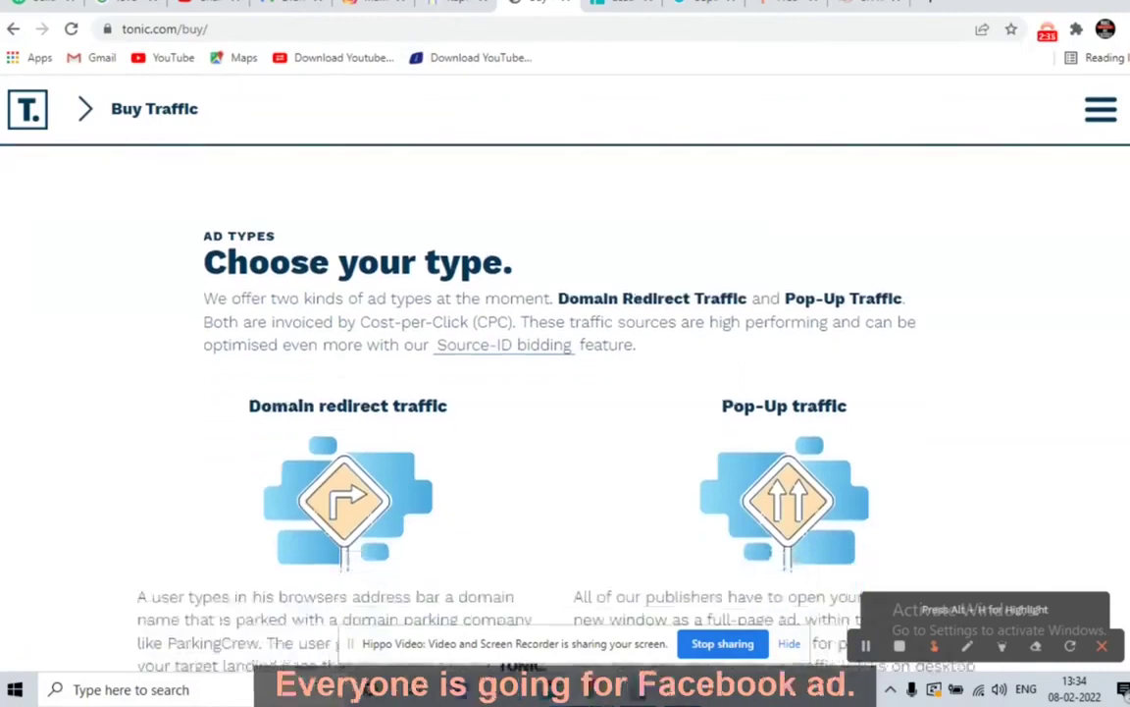
pyautogui.scroll(-2, 565, 373)
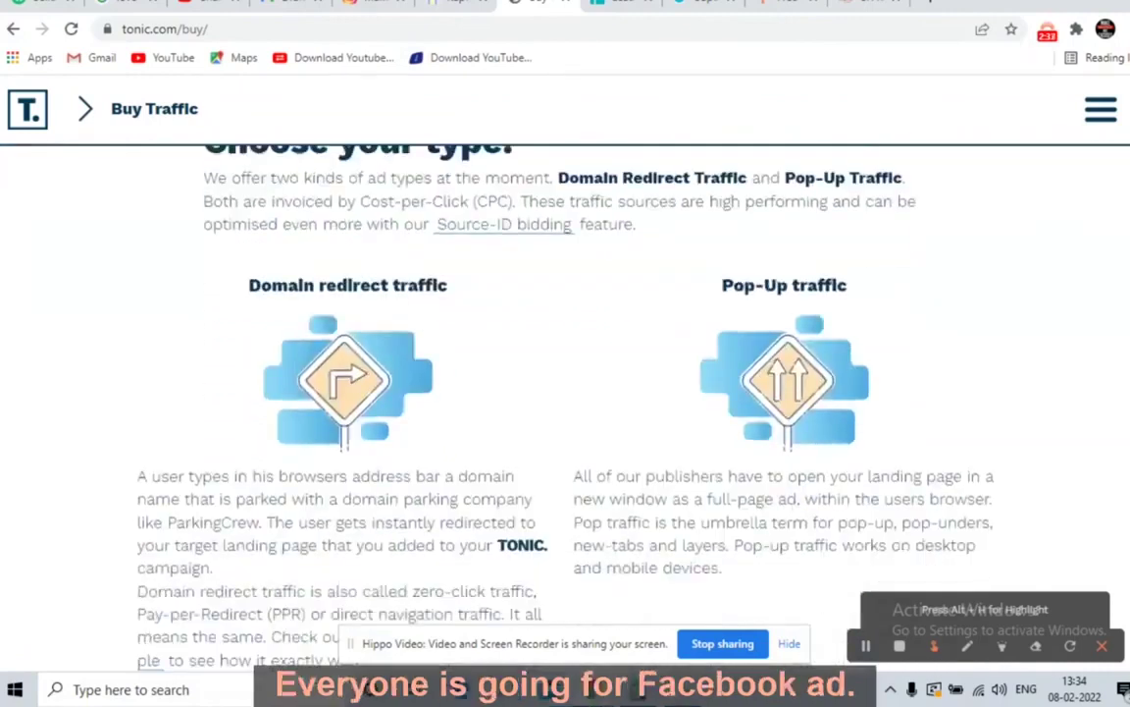
pyautogui.scroll(-1, 565, 373)
pyautogui.scroll(-1, 565, 373)
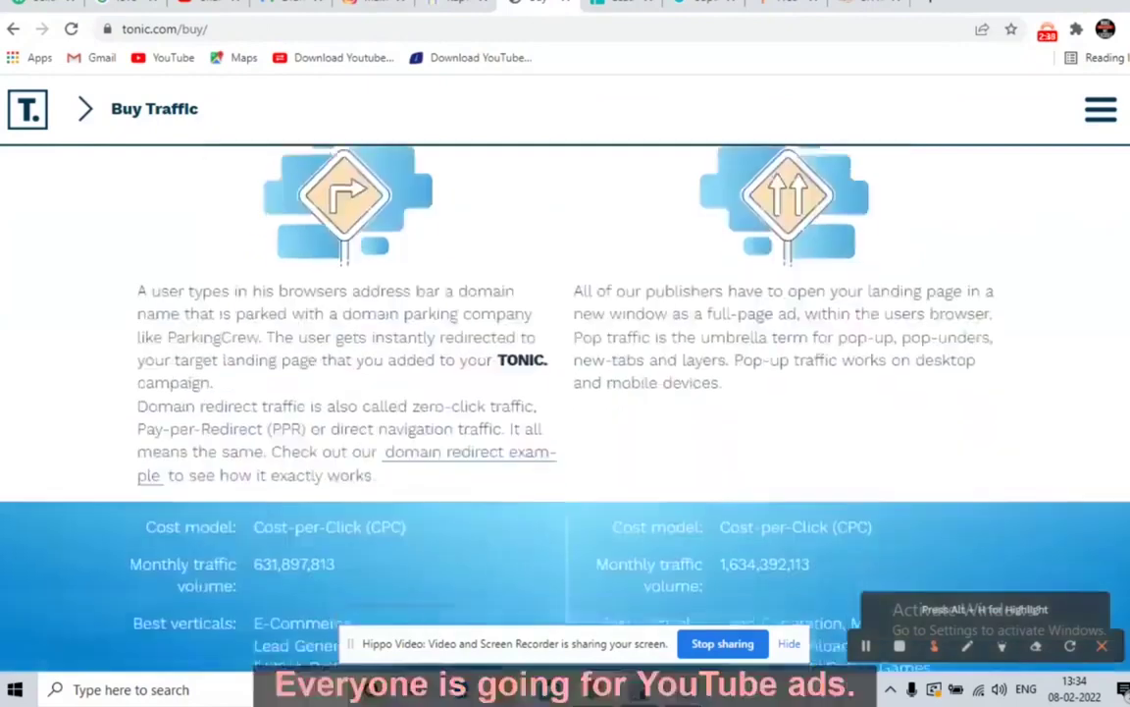
pyautogui.scroll(-1, 565, 373)
pyautogui.scroll(-1, 566, 373)
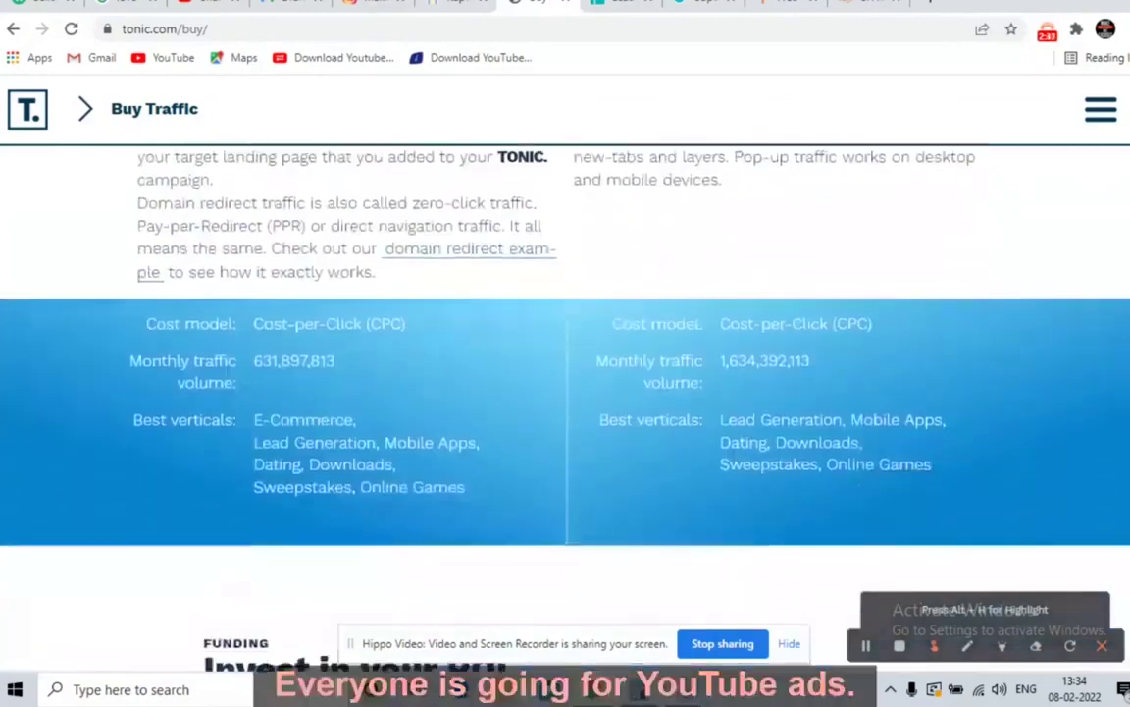
pyautogui.scroll(-1, 565, 373)
pyautogui.scroll(-1, 565, 373)
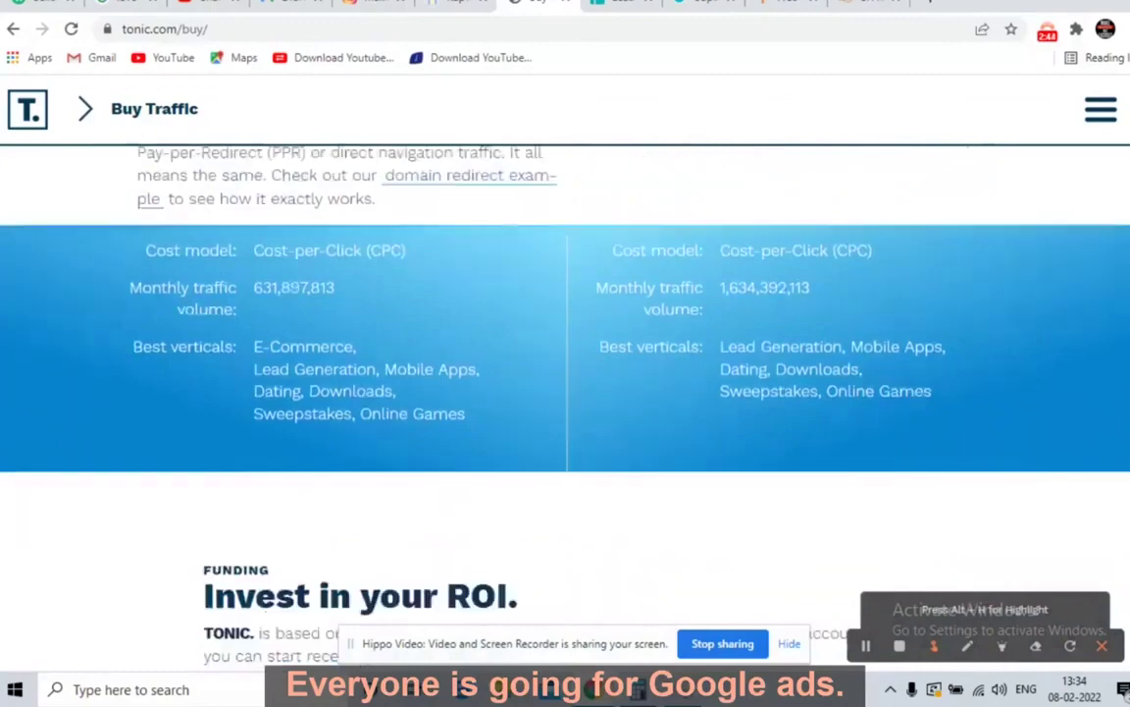
pyautogui.scroll(-2, 566, 373)
pyautogui.scroll(-2, 566, 372)
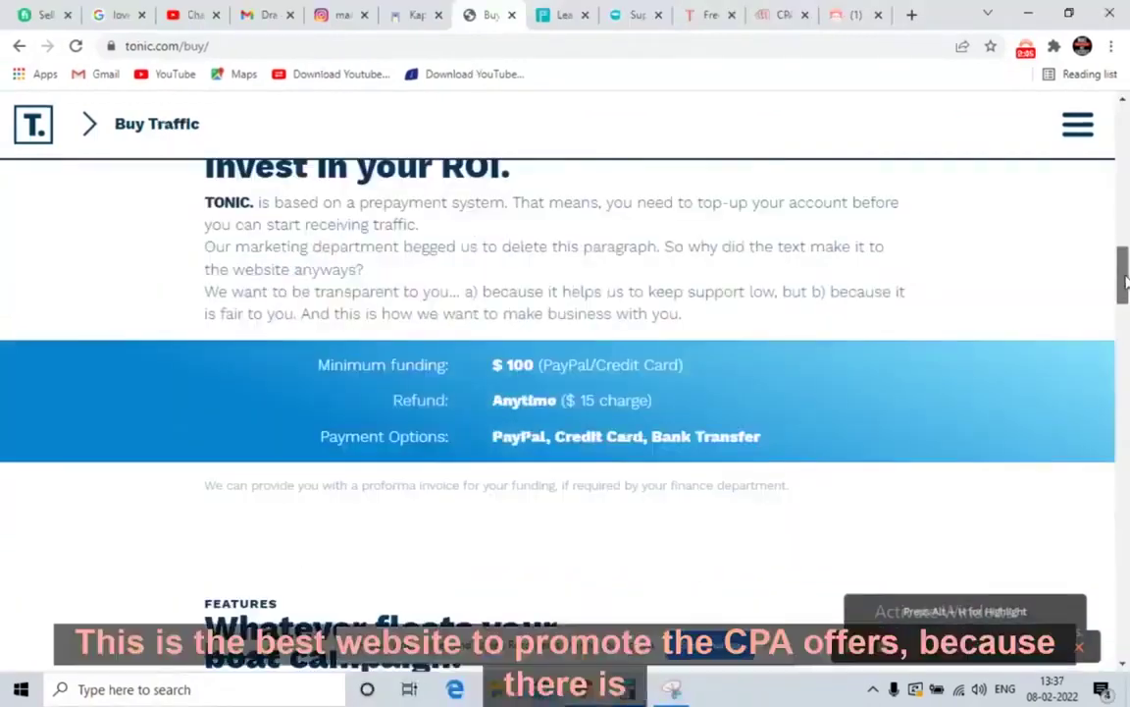
# Step: Look over Tonic's feature list, then return to the POP and Domain Redirect headline
pyautogui.moveTo(1126, 283); pyautogui.dragTo(1126, 411)
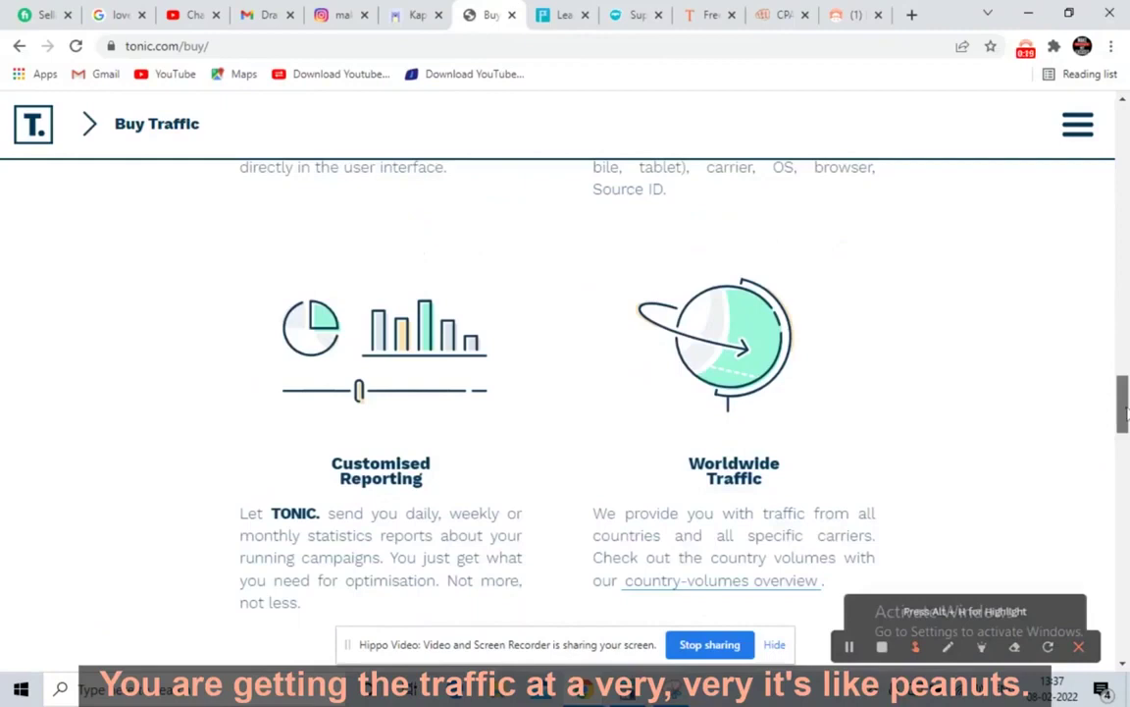
pyautogui.moveTo(1126, 410); pyautogui.dragTo(1126, 436)
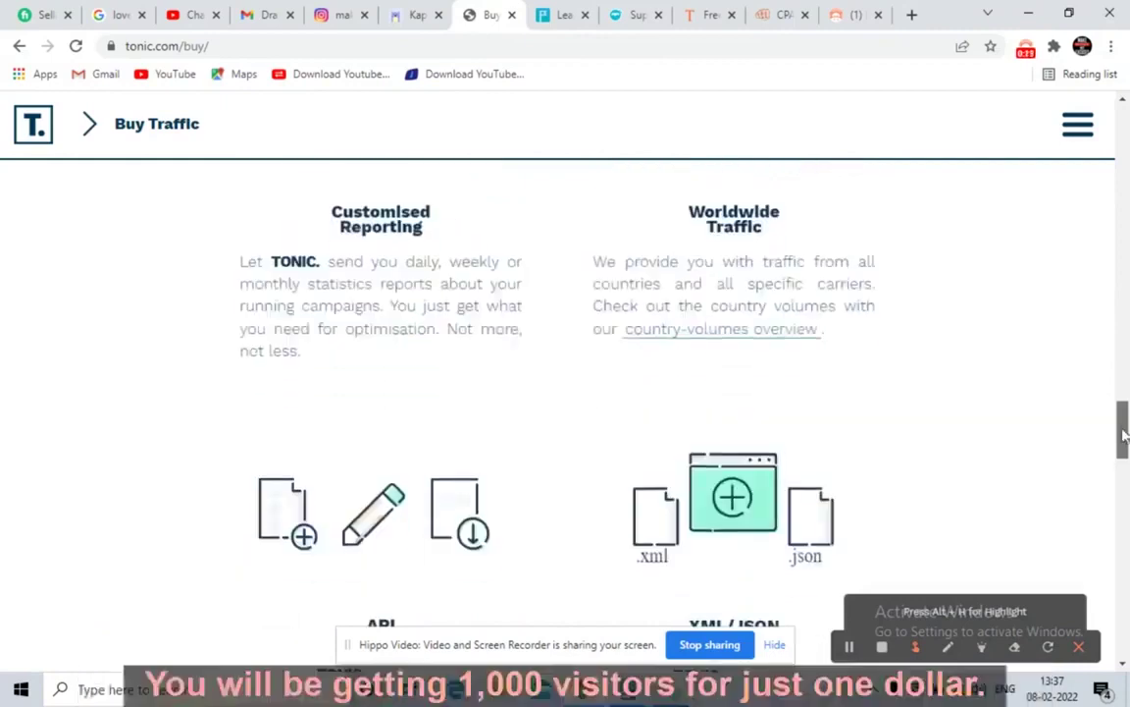
pyautogui.moveTo(1125, 437); pyautogui.dragTo(1128, 110)
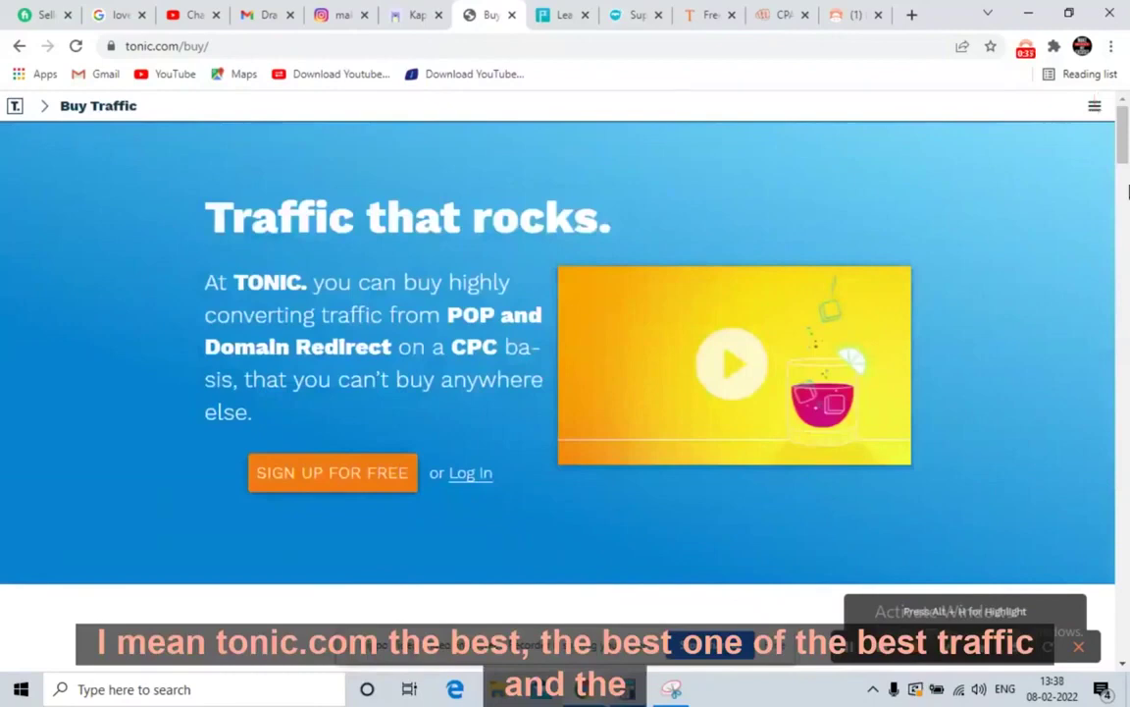
pyautogui.scroll(-1, 1127, 157)
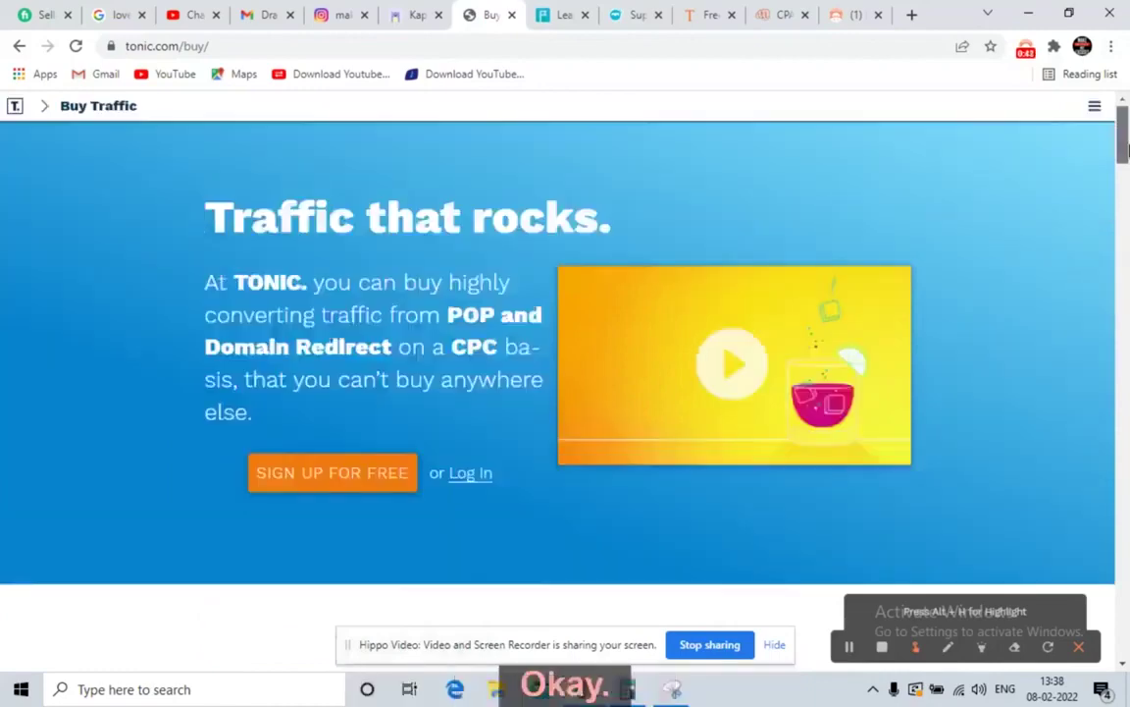
pyautogui.moveTo(1126, 145); pyautogui.dragTo(1101, 210)
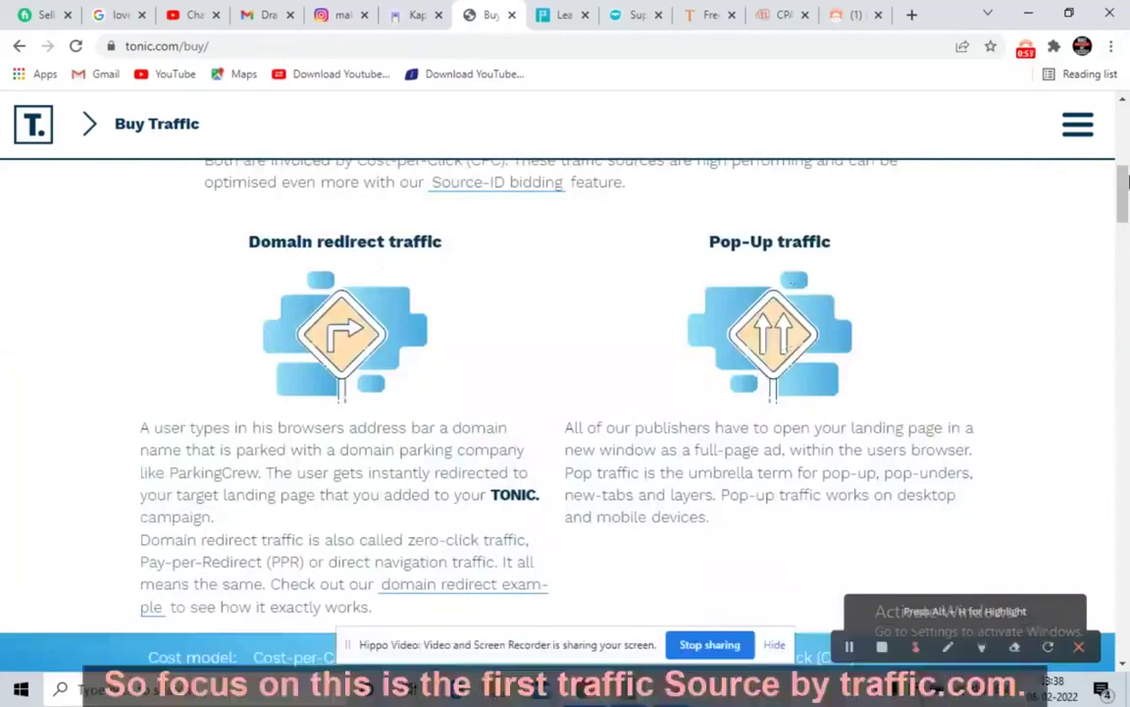
pyautogui.moveTo(1125, 197); pyautogui.dragTo(1126, 146)
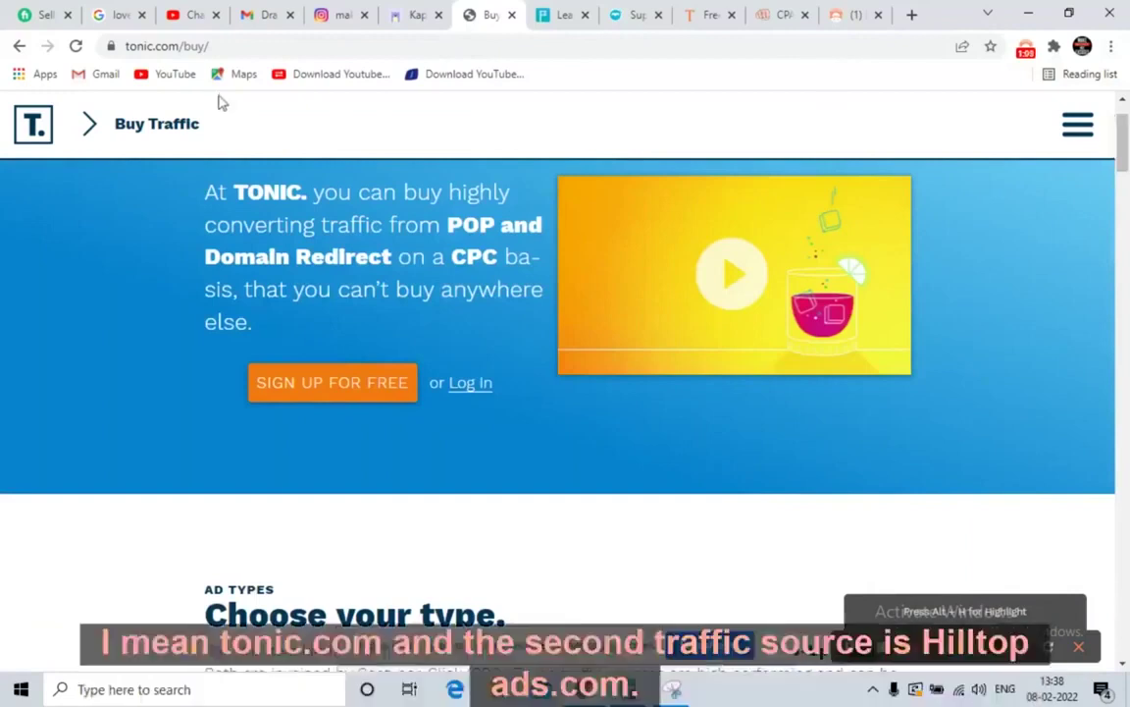
# Step: Check HilltopAds' Audience Targeting options, then return to the CPAGrip $50,000 offer details
pyautogui.click(567, 19)
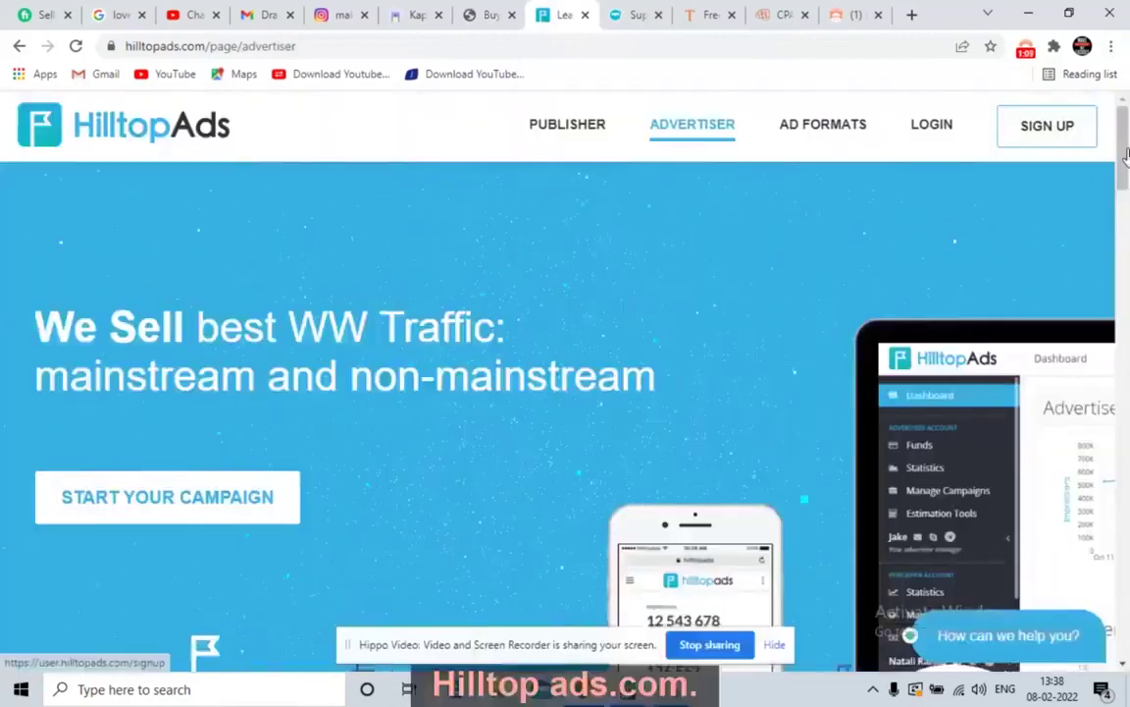
pyautogui.moveTo(1125, 154); pyautogui.dragTo(1128, 243)
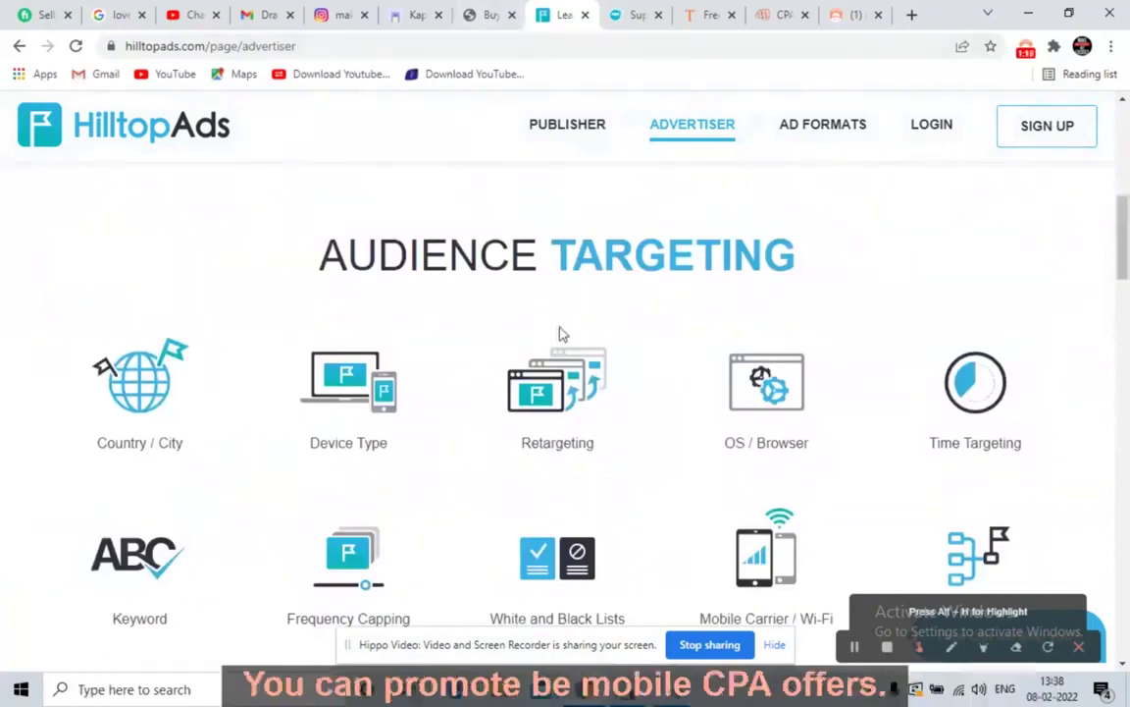
pyautogui.click(770, 16)
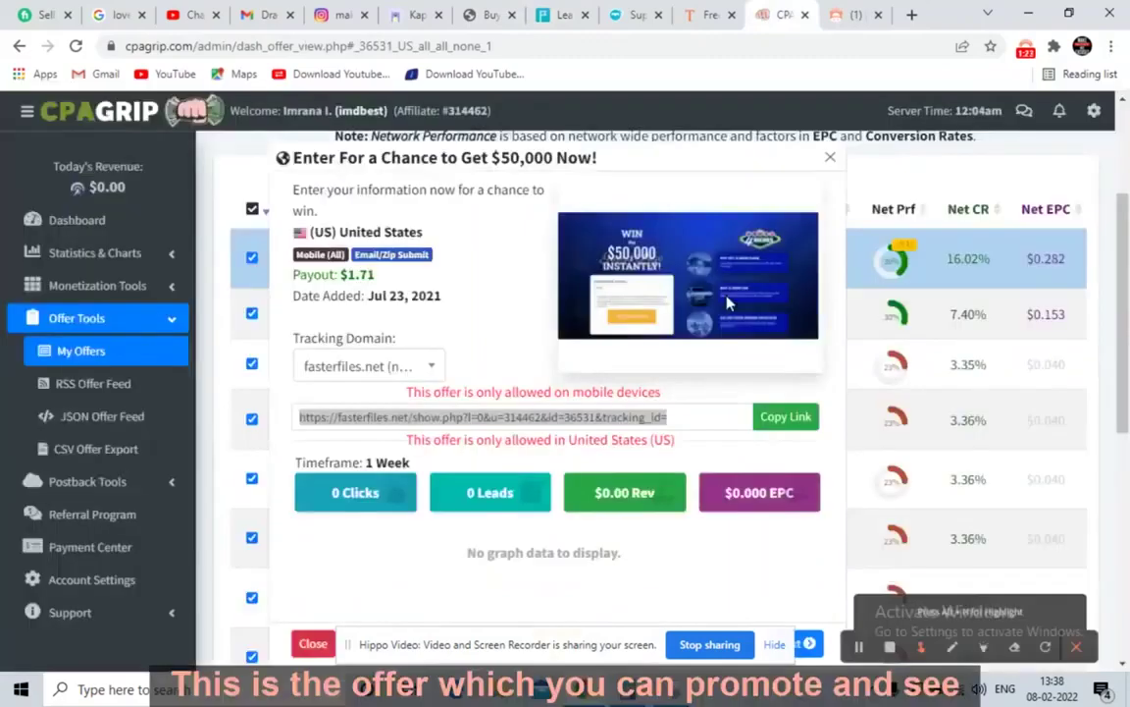
# Step: Select the $50,000 offer's full tracking link, close its details, and return to HilltopAds
pyautogui.click(359, 420)
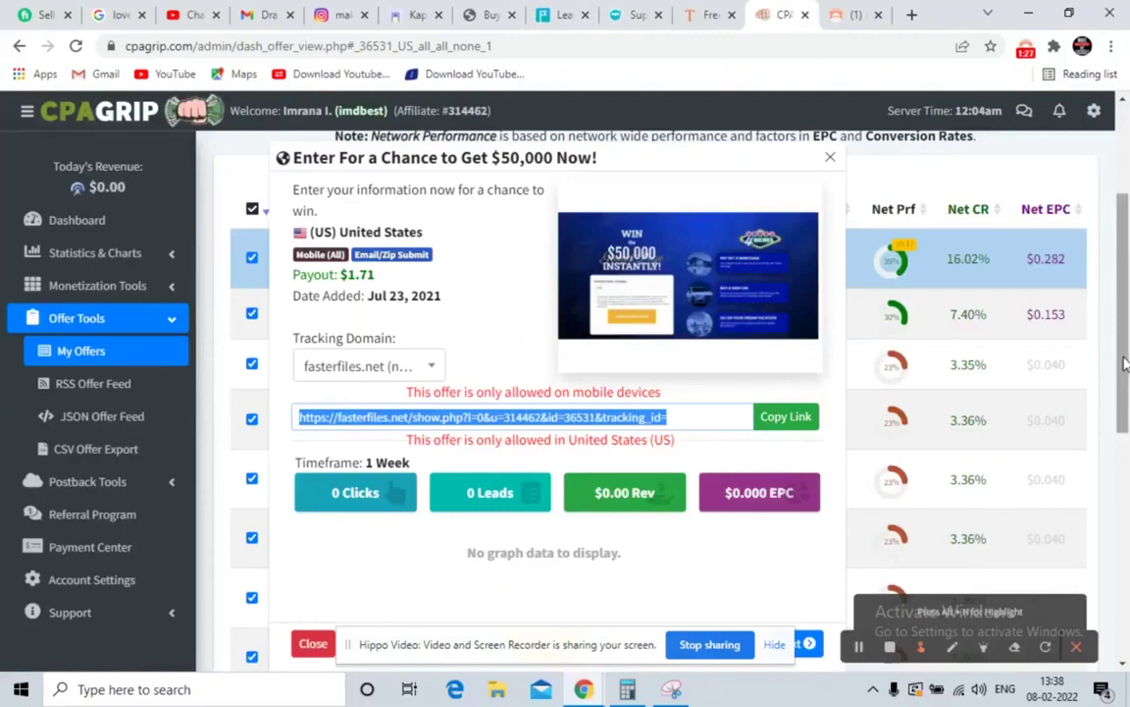
pyautogui.scroll(2, 441, 265)
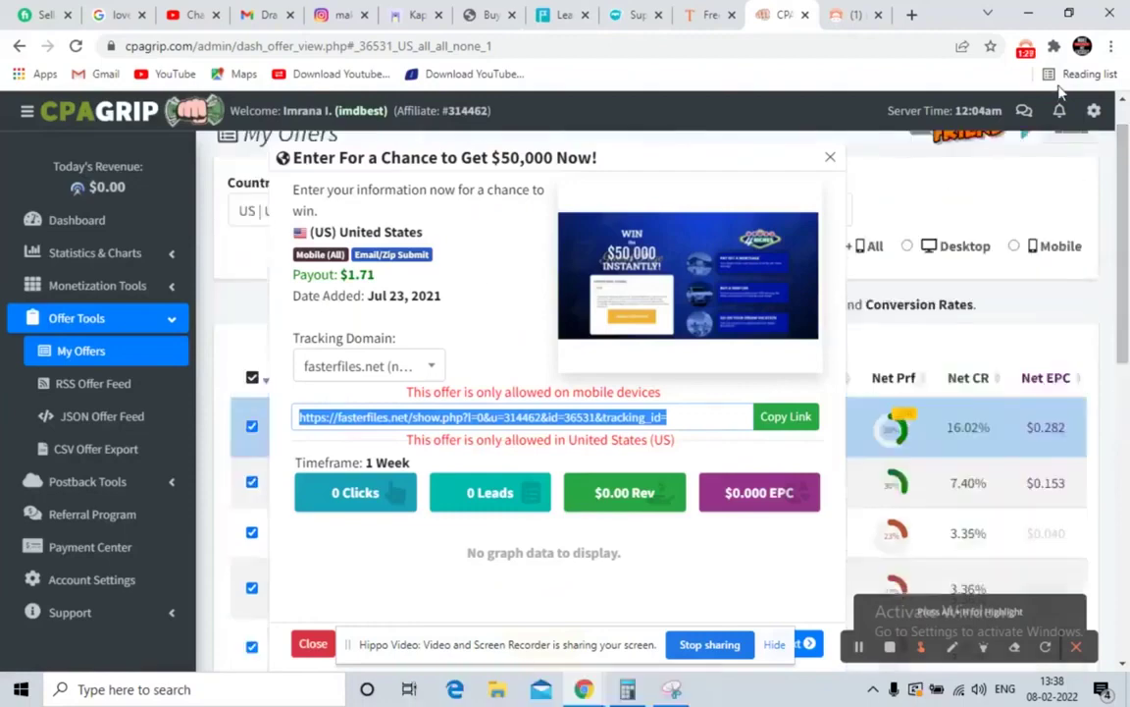
pyautogui.click(830, 159)
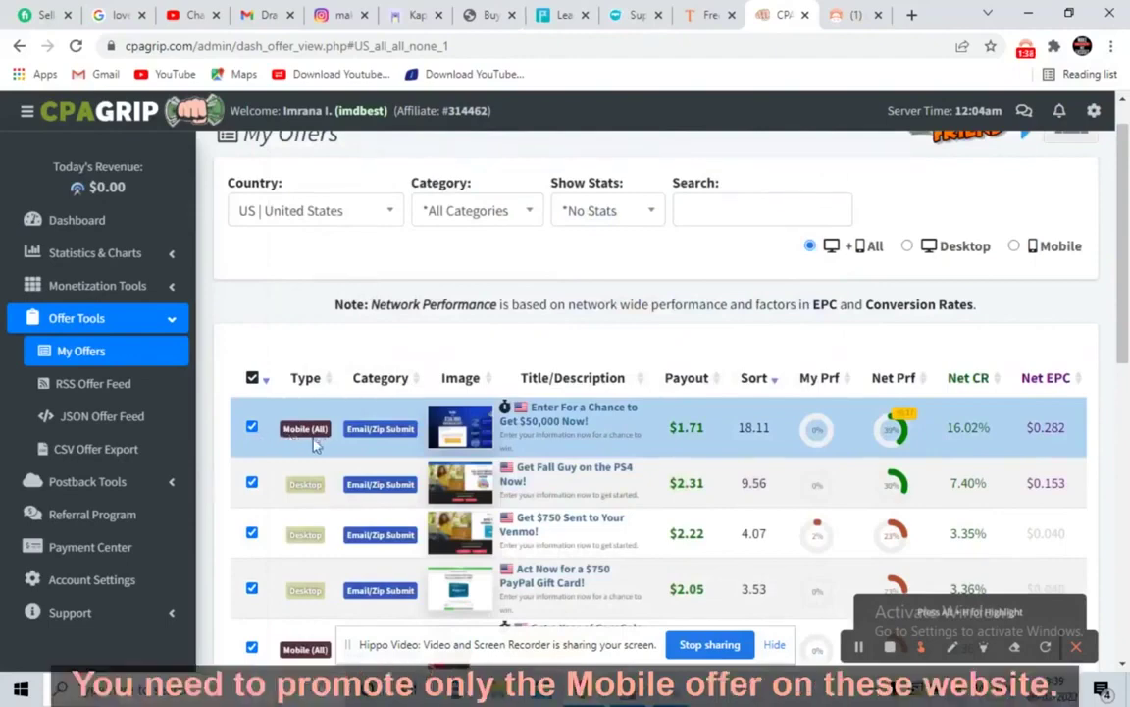
pyautogui.click(556, 16)
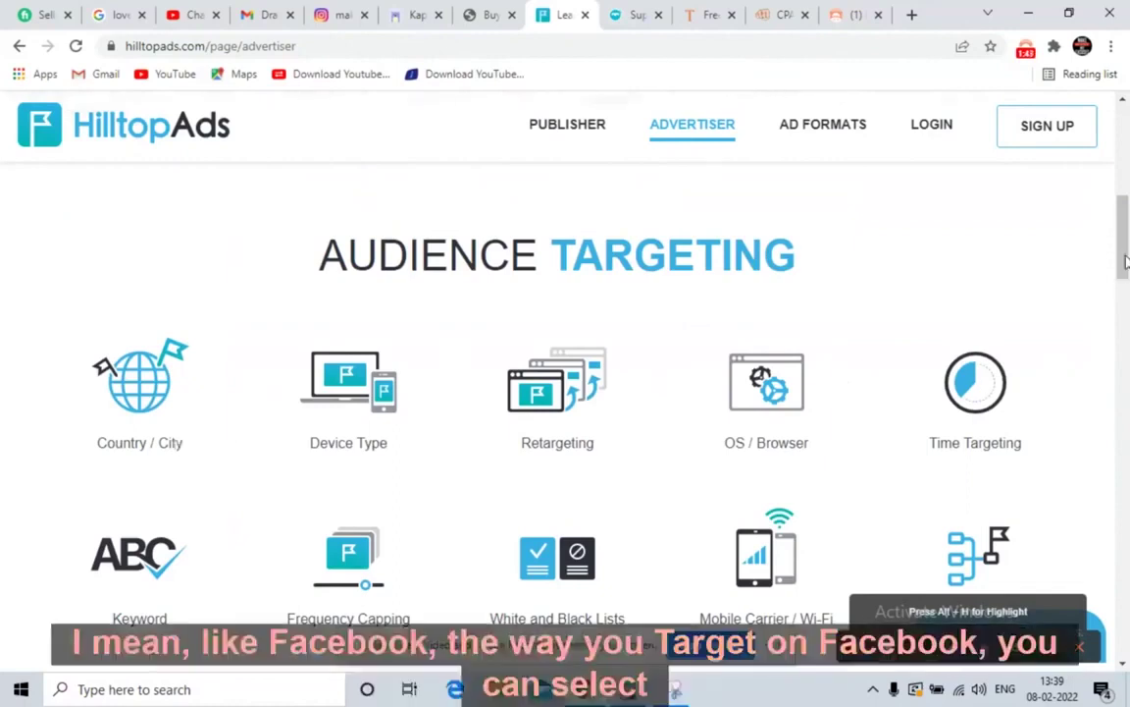
pyautogui.scroll(-2, 1126, 260)
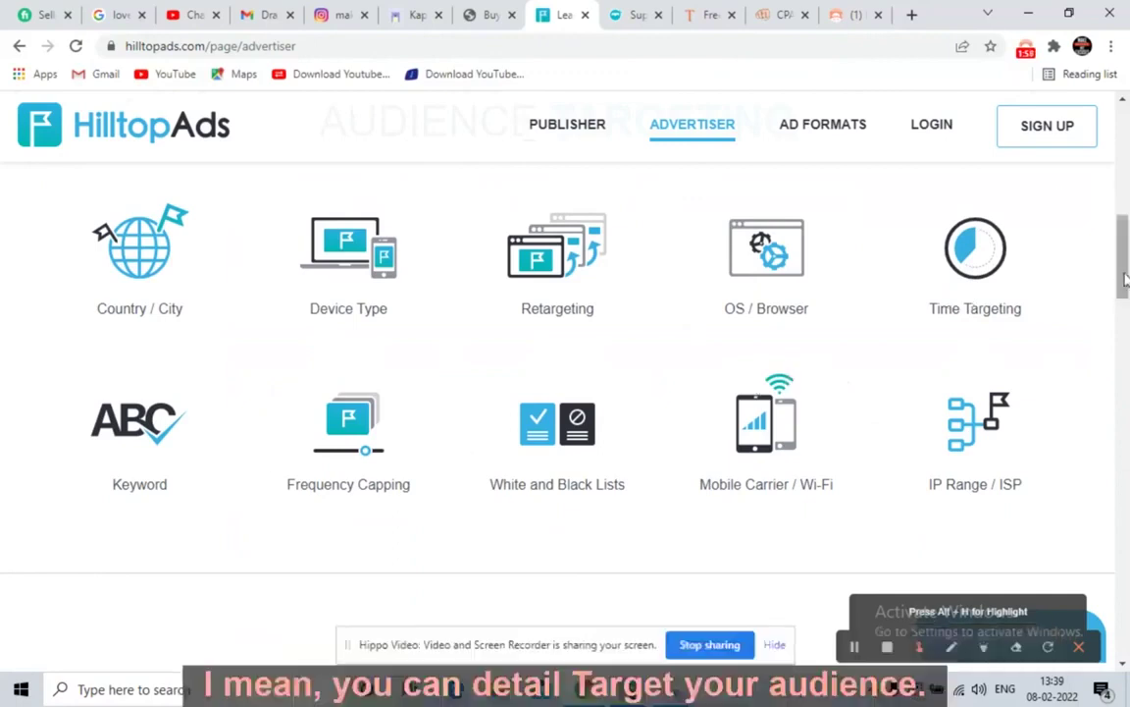
pyautogui.moveTo(1126, 280); pyautogui.dragTo(1129, 162)
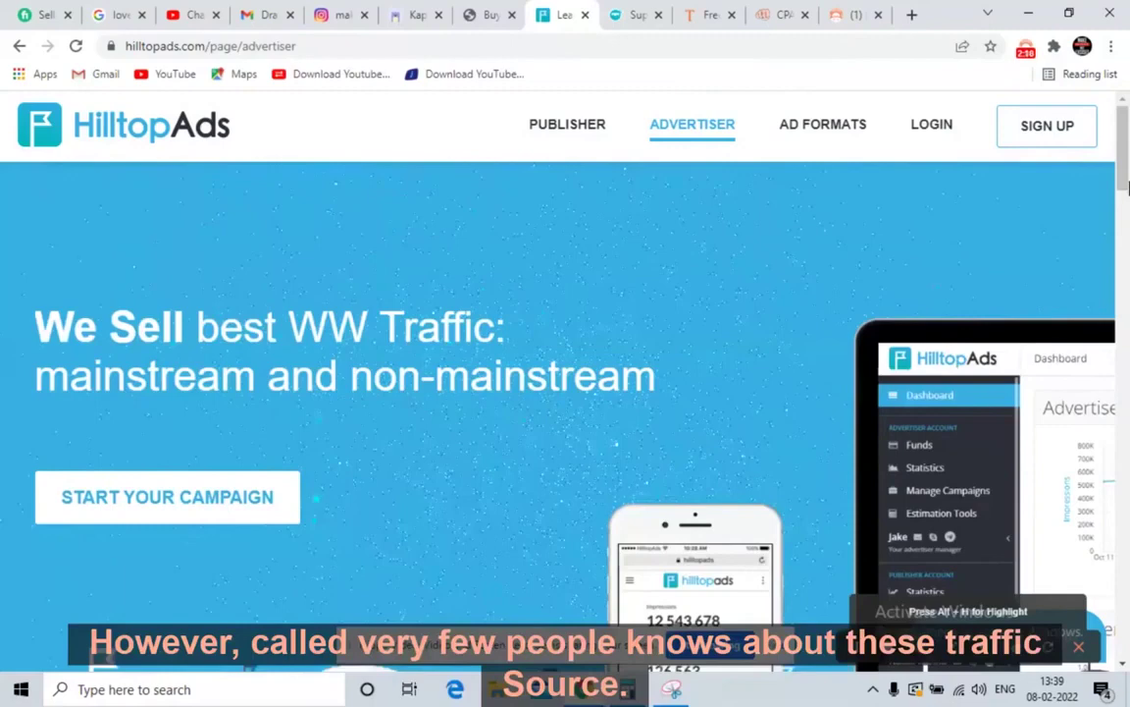
pyautogui.moveTo(1128, 187); pyautogui.dragTo(1127, 225)
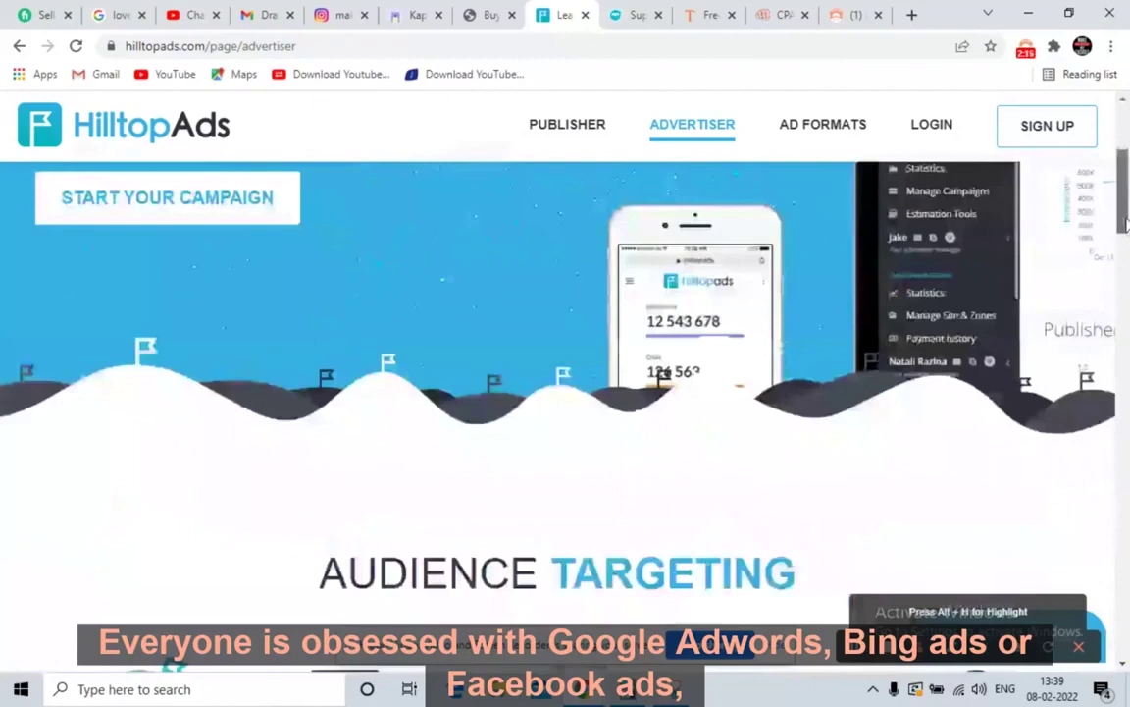
# Step: Review HilltopAds' per-country desktop, Android and iOS rates, such as IN $0.50 desktop
pyautogui.moveTo(1127, 225); pyautogui.dragTo(1101, 339)
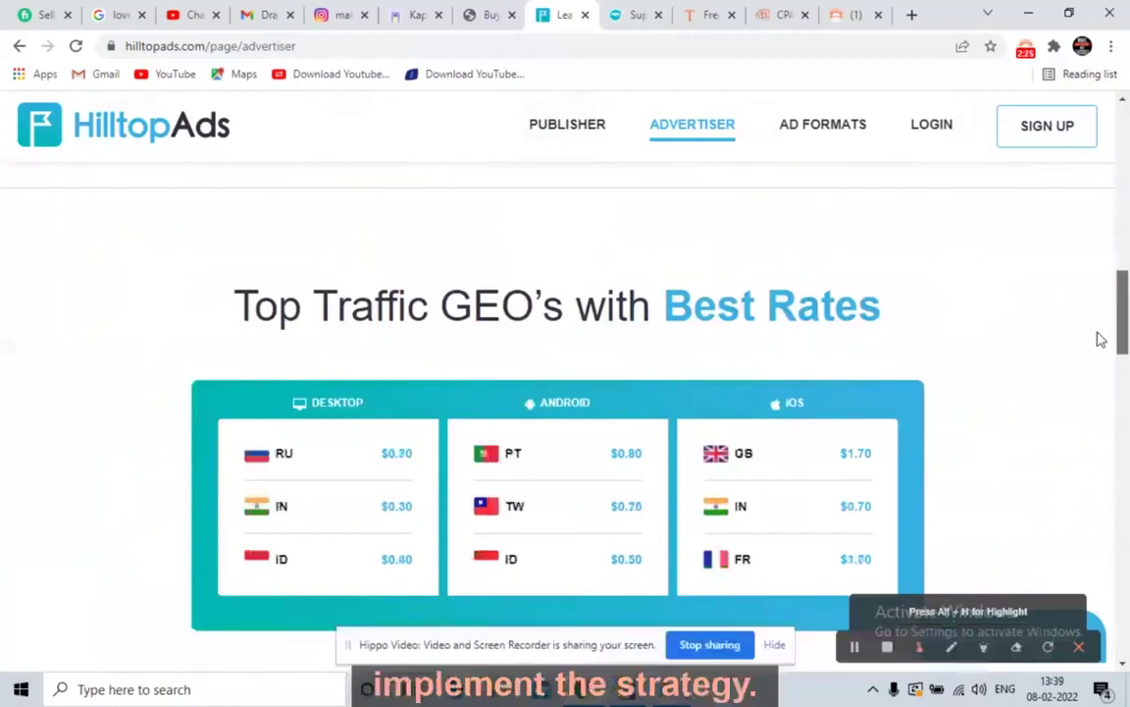
pyautogui.moveTo(1102, 339); pyautogui.dragTo(1100, 350)
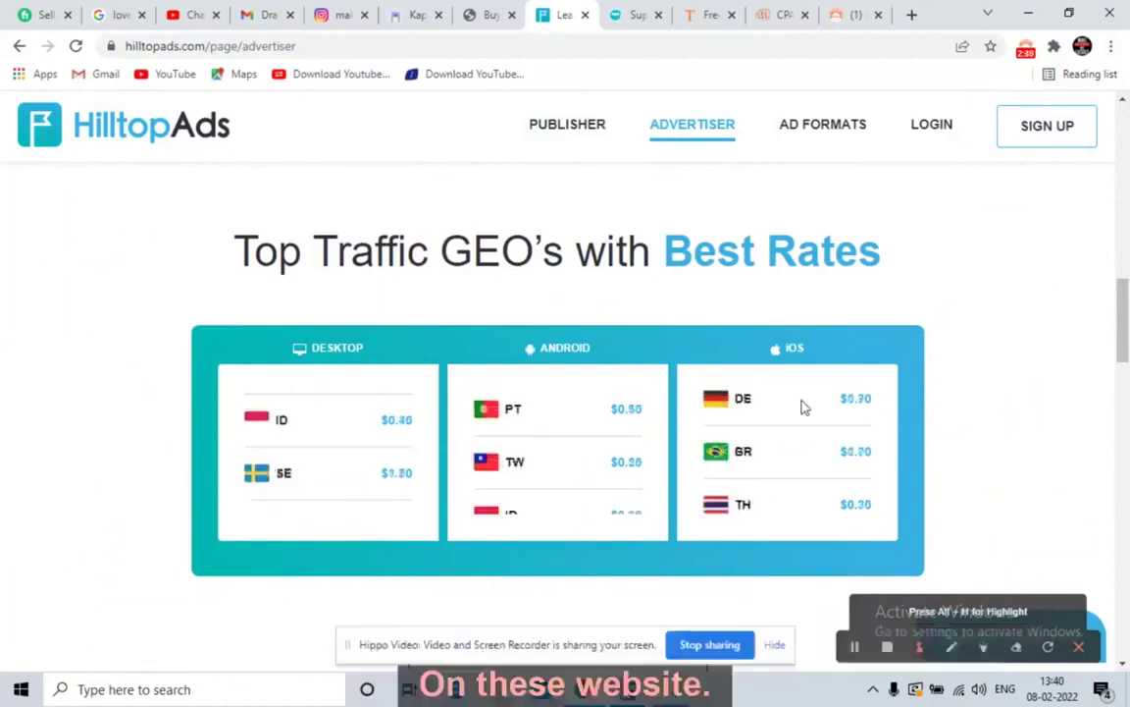
pyautogui.scroll(-1, 1124, 317)
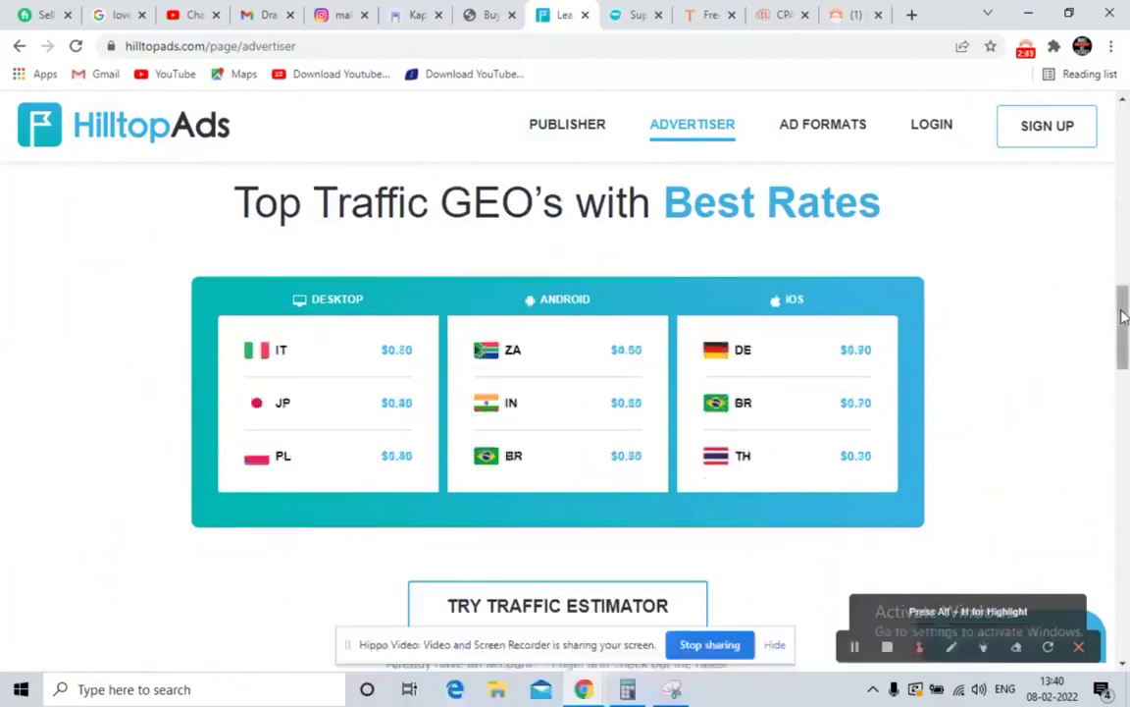
pyautogui.moveTo(1124, 317); pyautogui.dragTo(1129, 371)
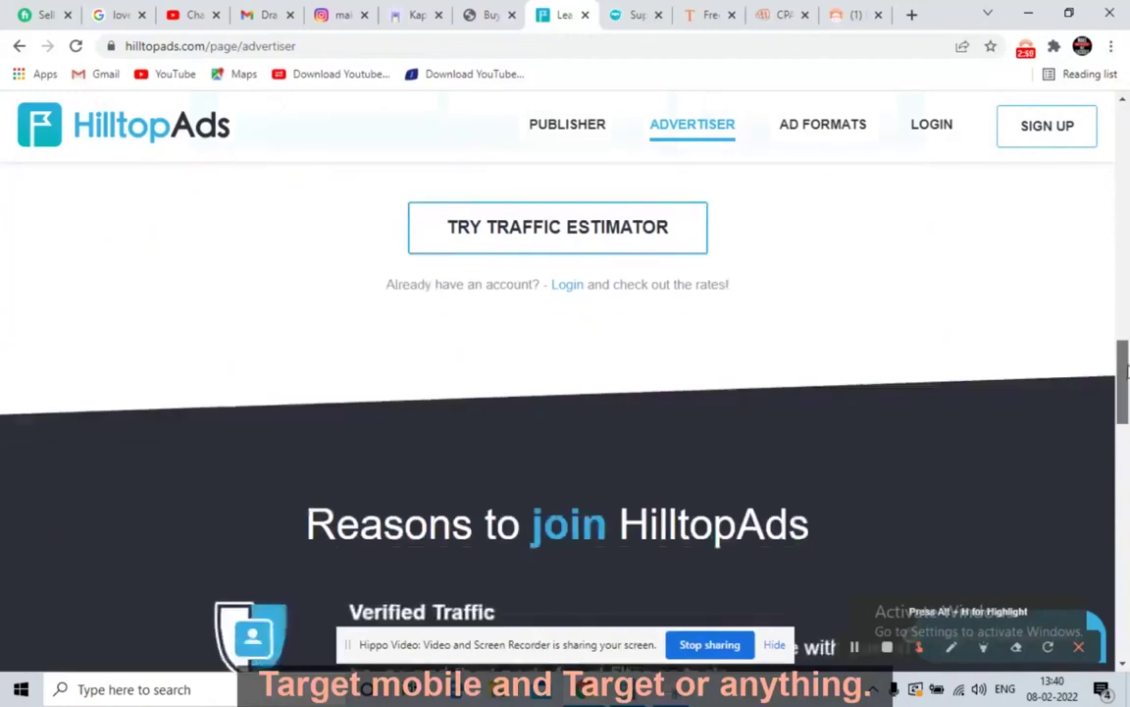
pyautogui.moveTo(1128, 371); pyautogui.dragTo(1113, 280)
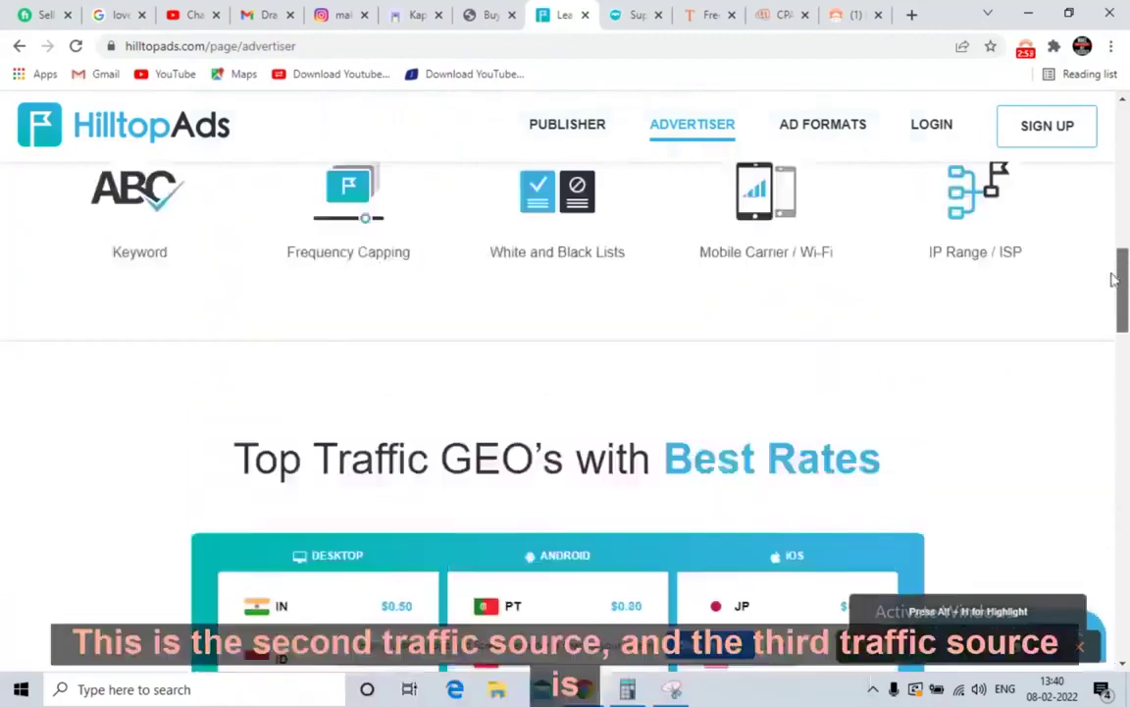